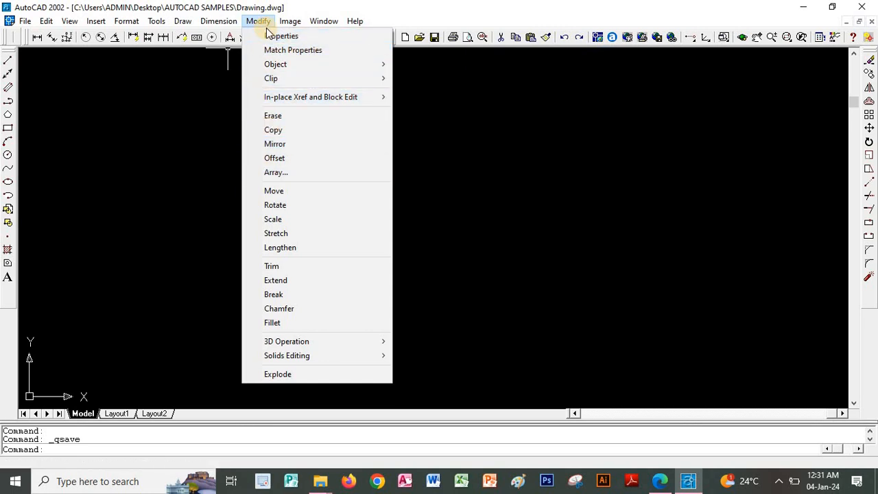
- Open the layer properties to examine the drawing's layers, and close them without changes
mouse_move(227, 24)
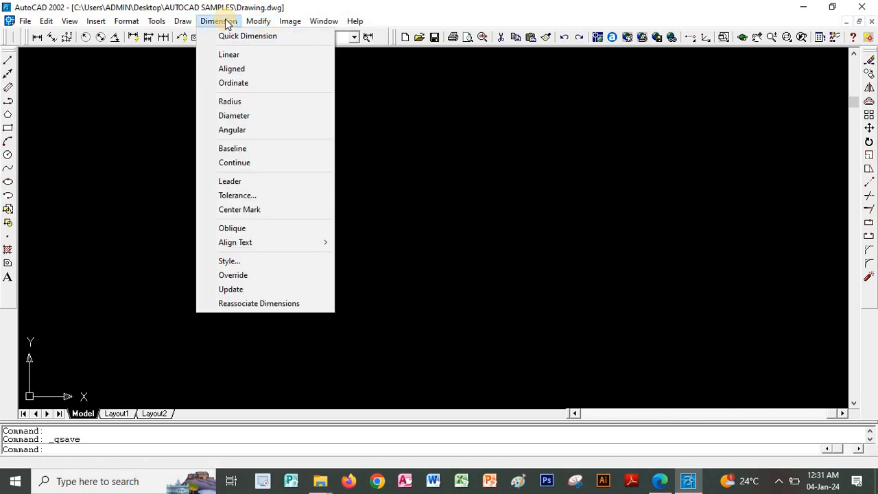
mouse_move(134, 23)
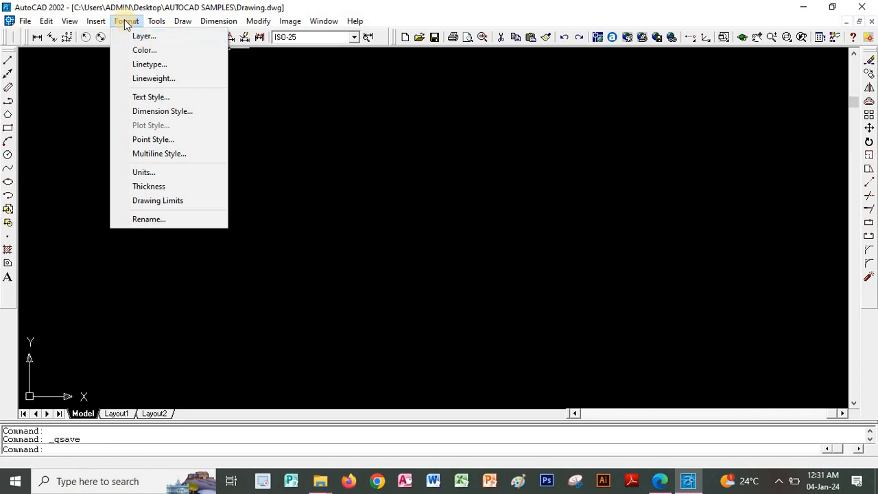
click(140, 36)
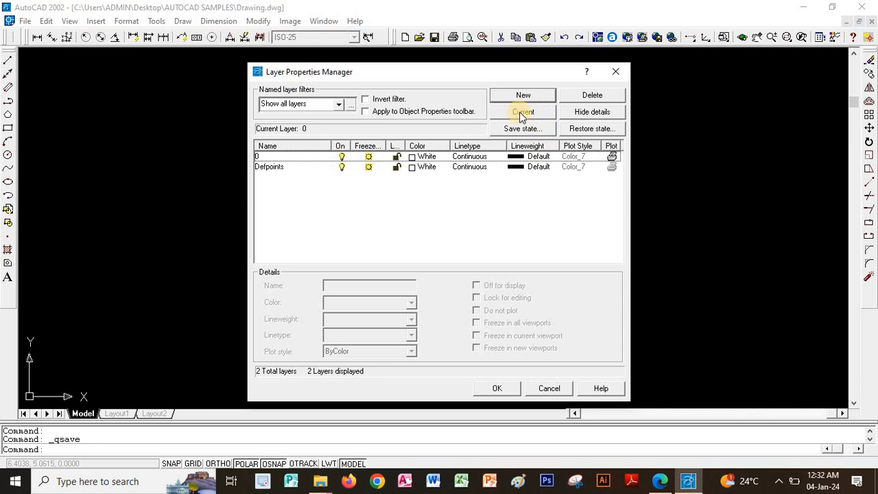
click(619, 73)
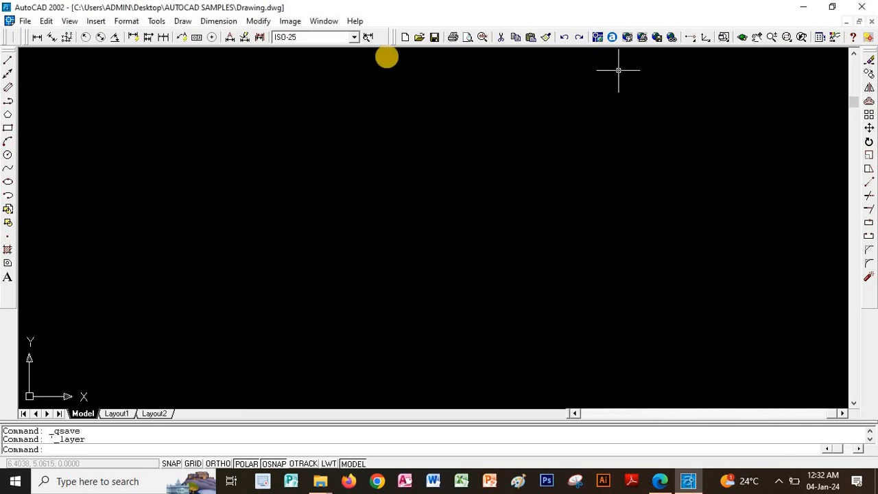
- Review the drawing units and accept Decimal length type, 0.0000 precision and Millimeters for inserted blocks
click(218, 21)
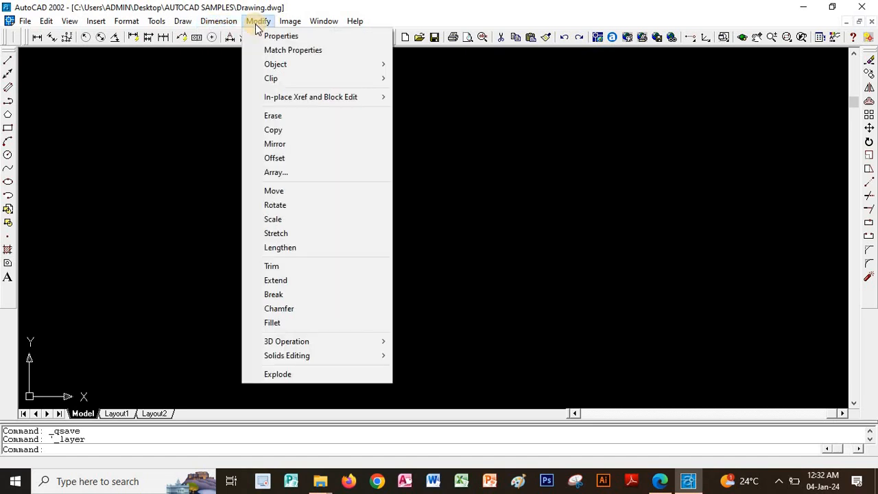
click(130, 22)
click(129, 21)
click(129, 21)
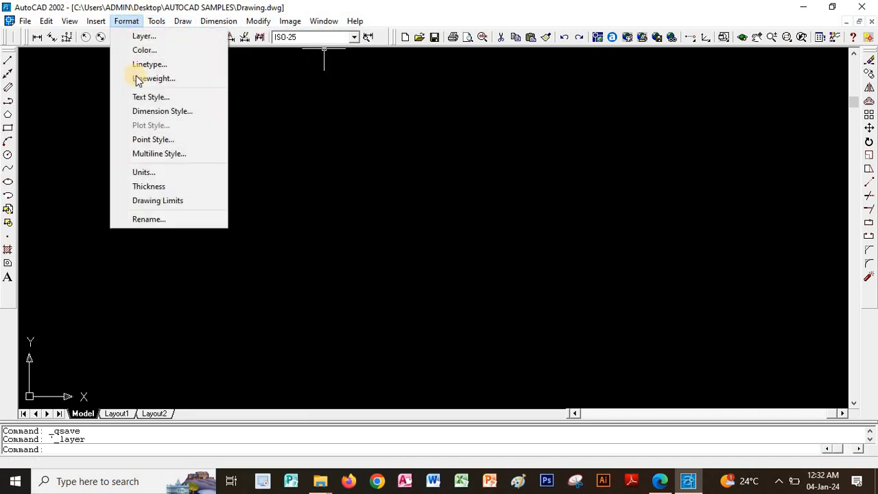
click(148, 174)
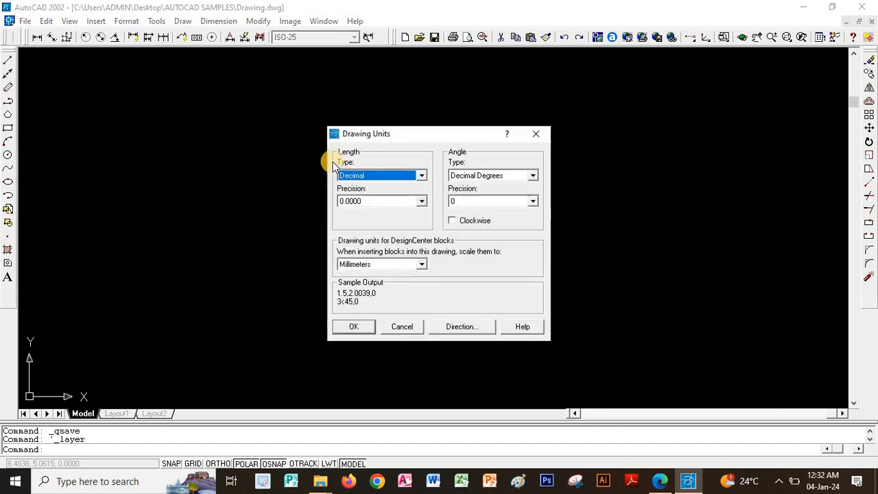
click(420, 176)
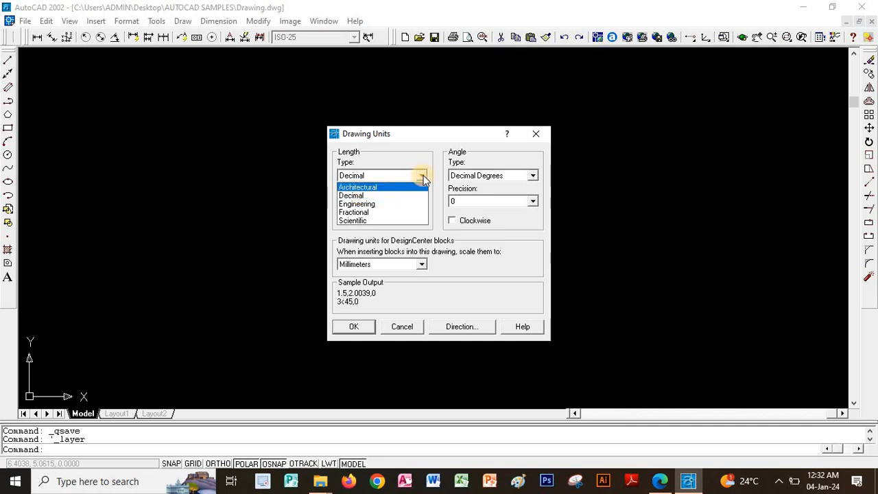
click(424, 177)
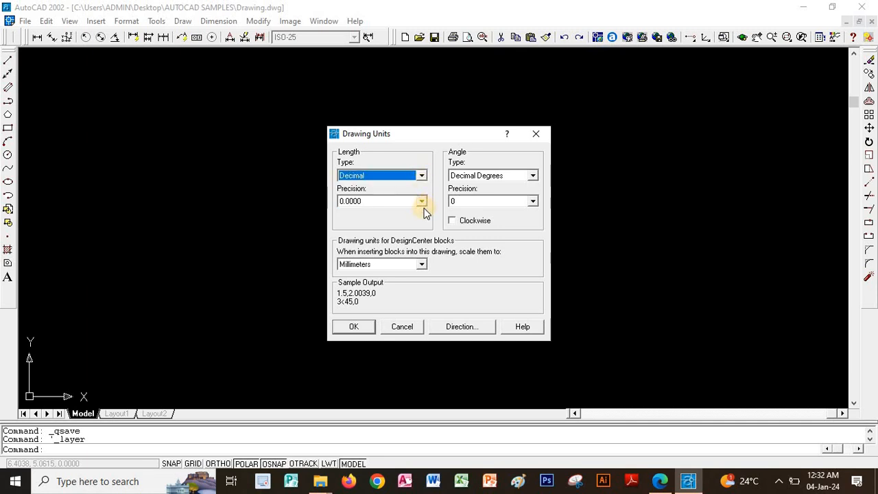
click(422, 203)
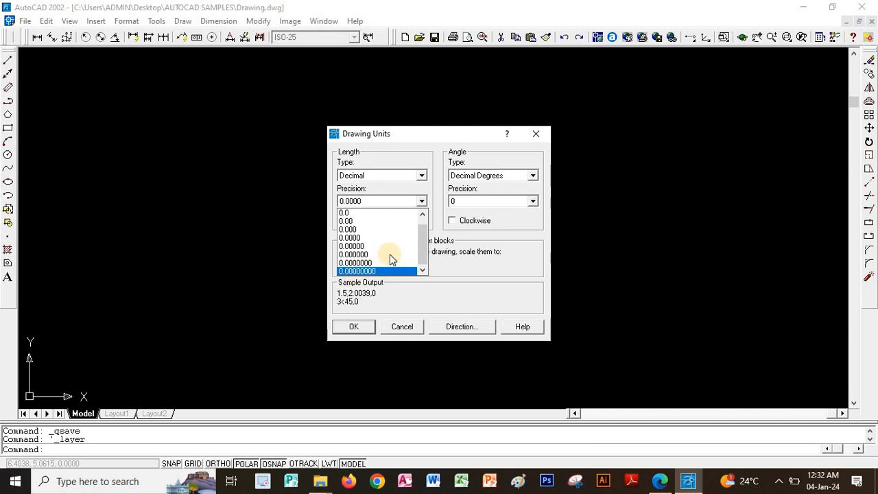
click(423, 203)
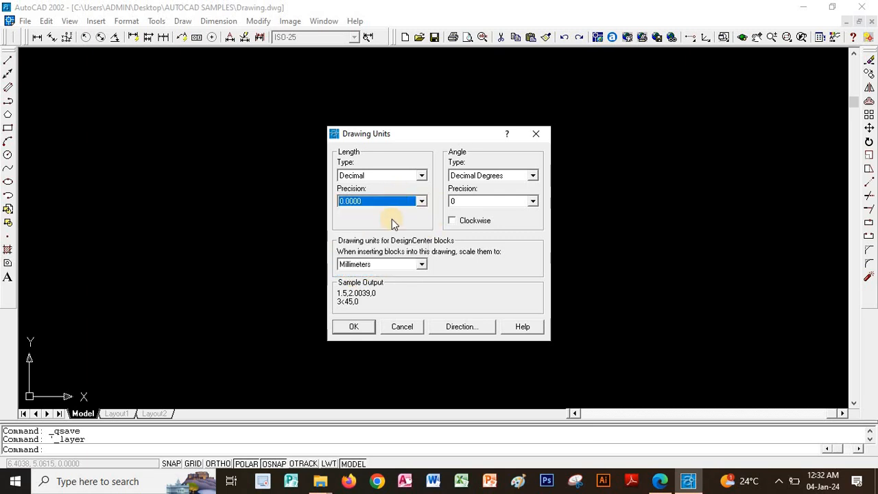
click(421, 265)
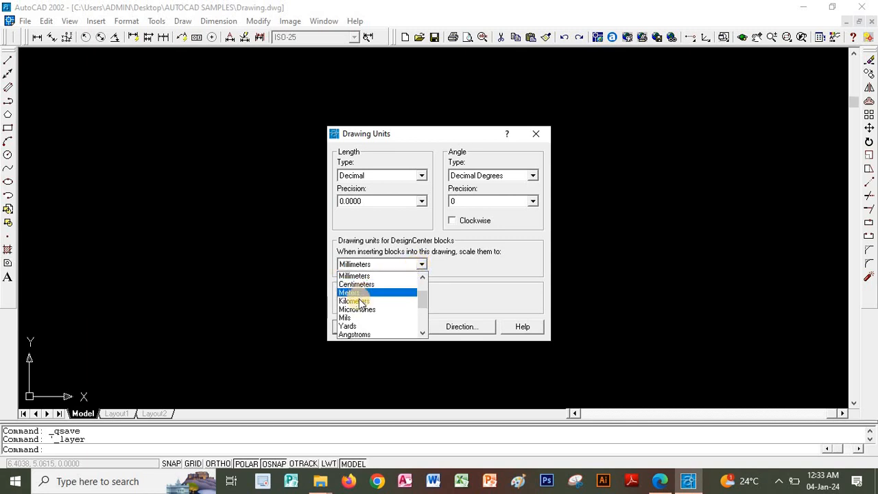
click(388, 275)
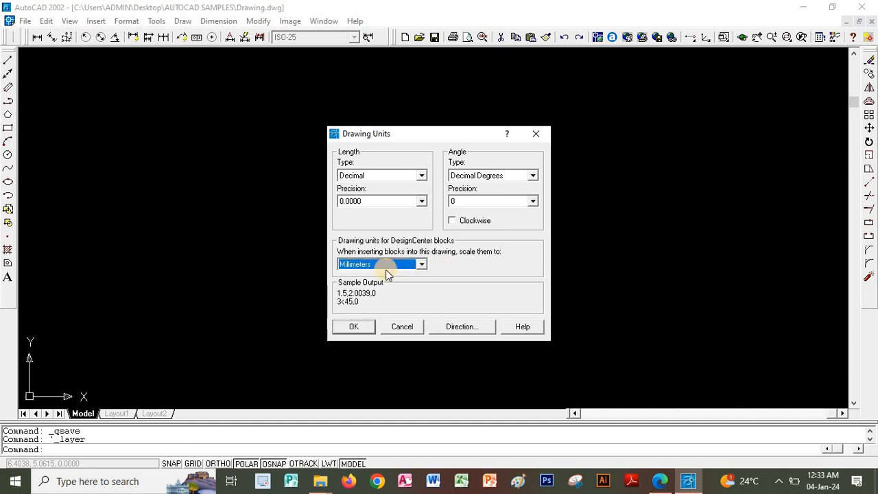
click(363, 325)
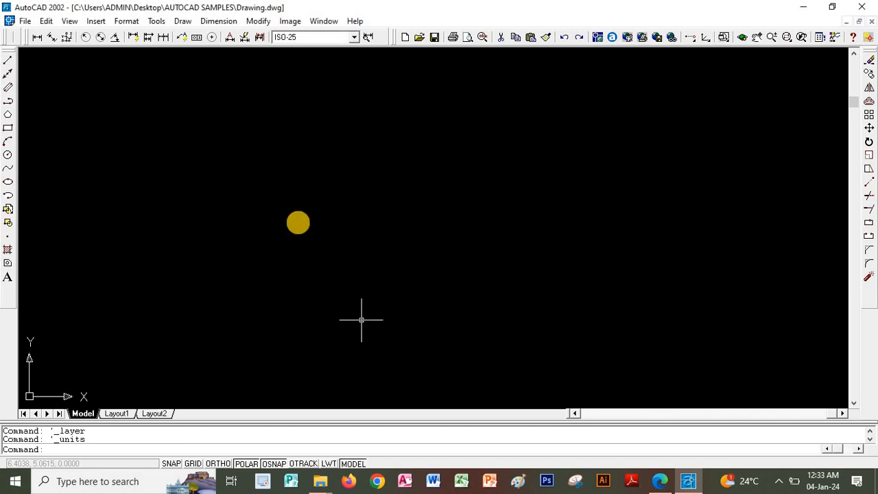
click(127, 21)
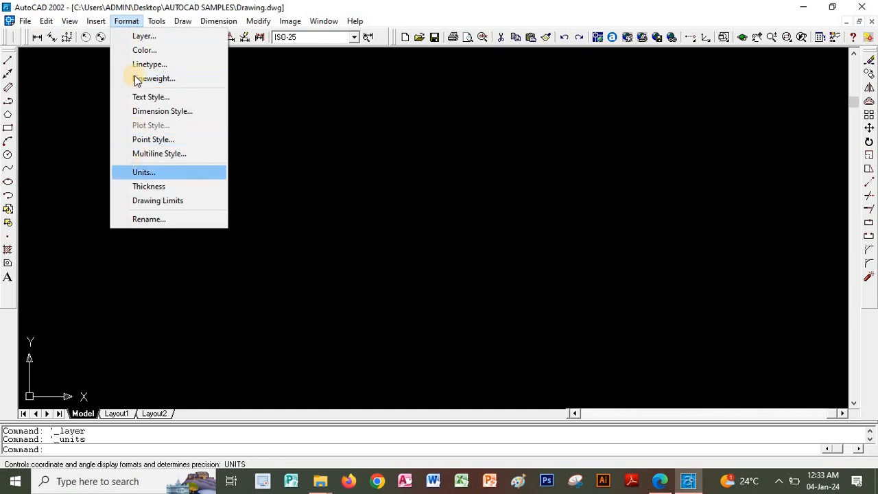
click(313, 184)
click(321, 160)
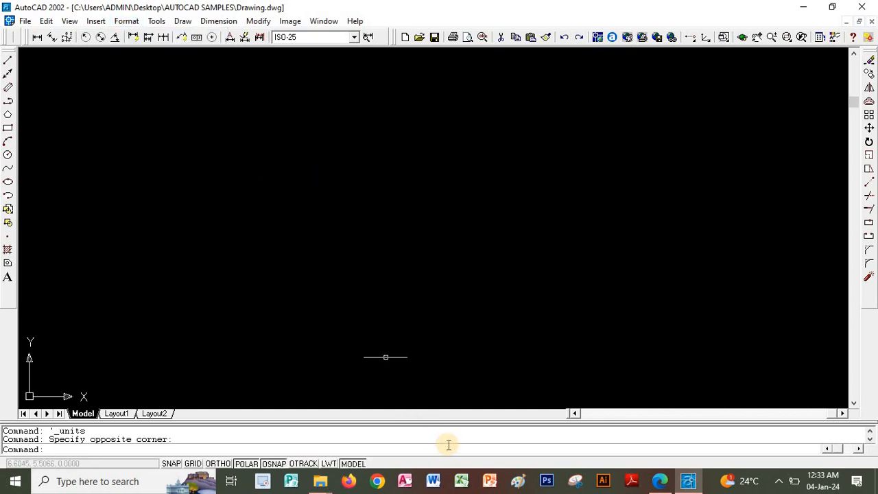
- Consult the Simple CAD Drawings PDF in the browser and draw the outer rectangle in AutoCAD from corner 0,0 to corner 10,7
click(661, 482)
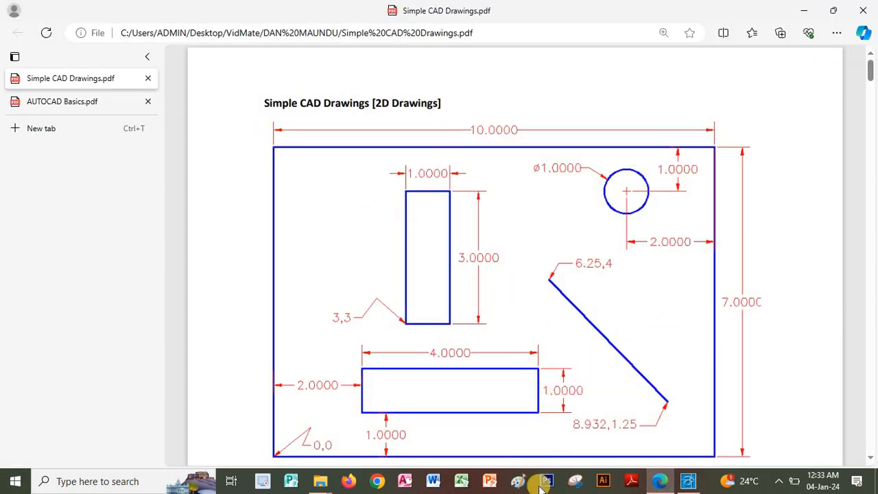
click(688, 481)
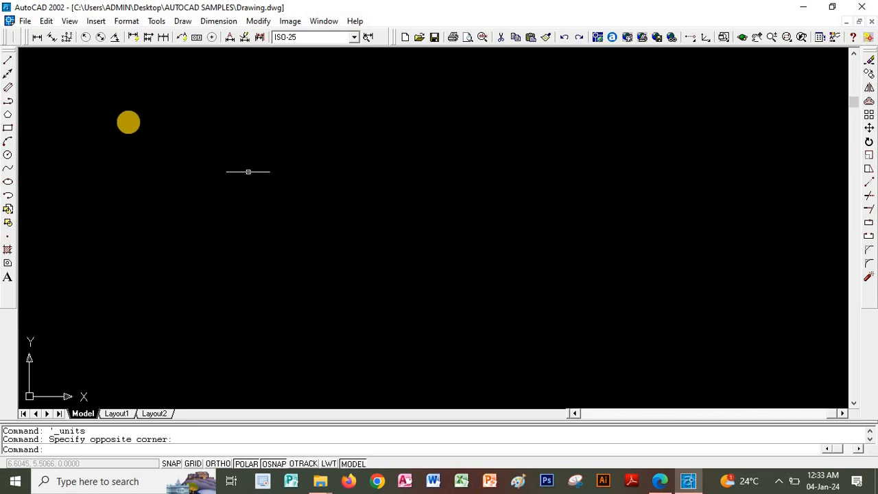
click(8, 130)
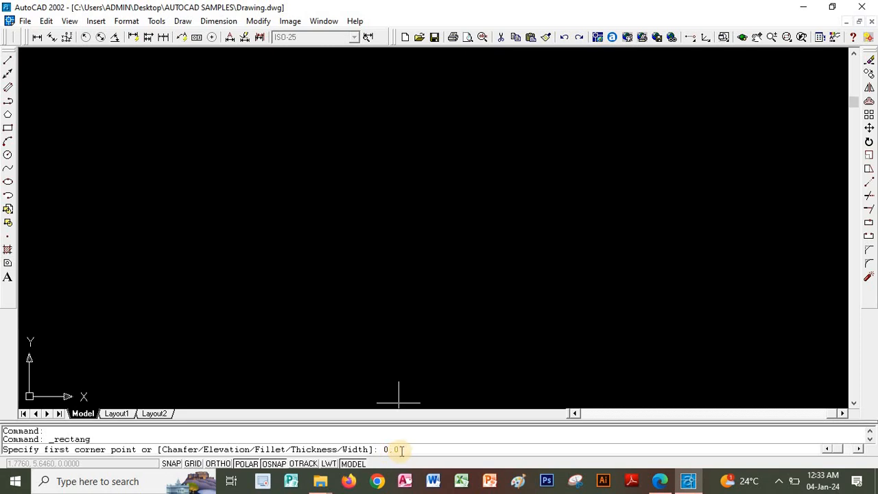
key(Return)
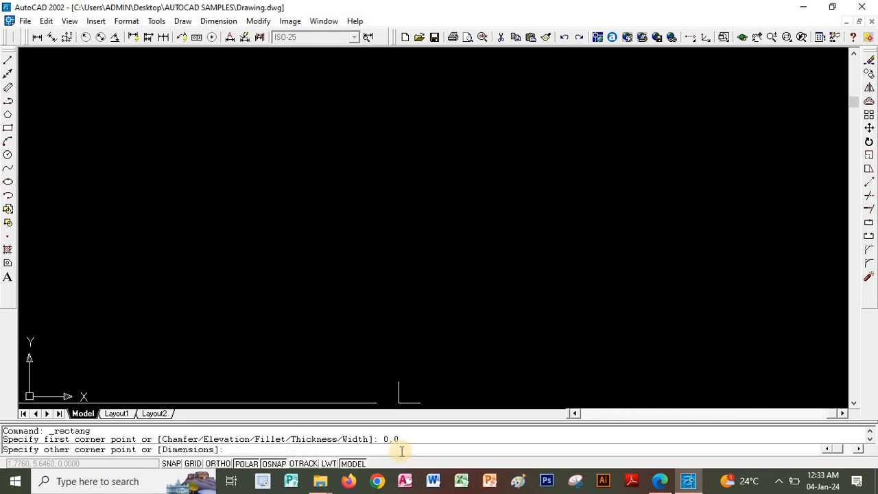
click(659, 481)
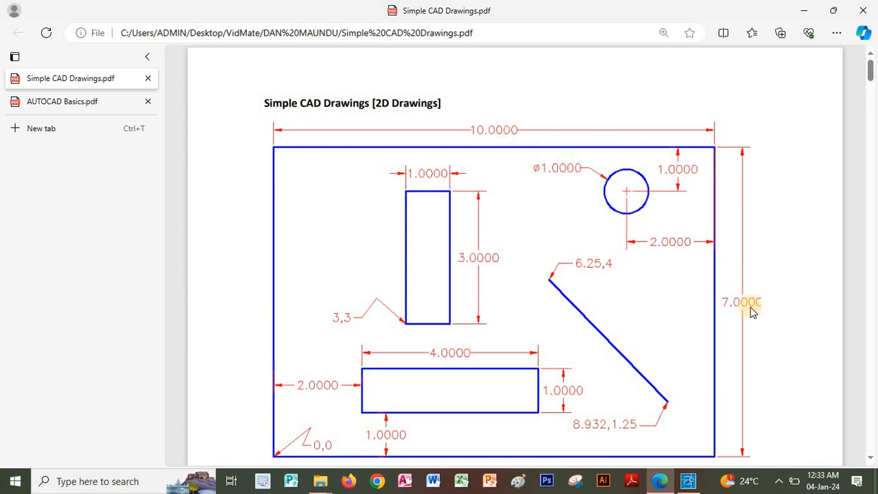
click(688, 481)
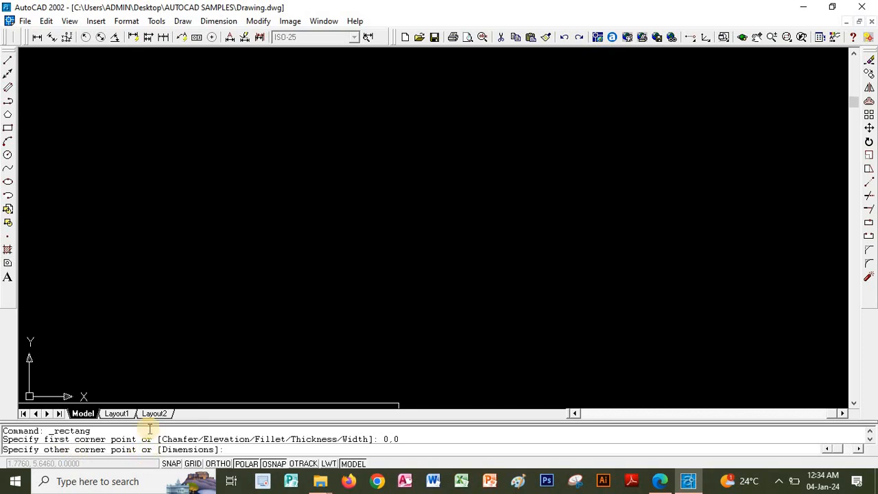
text(10,7)
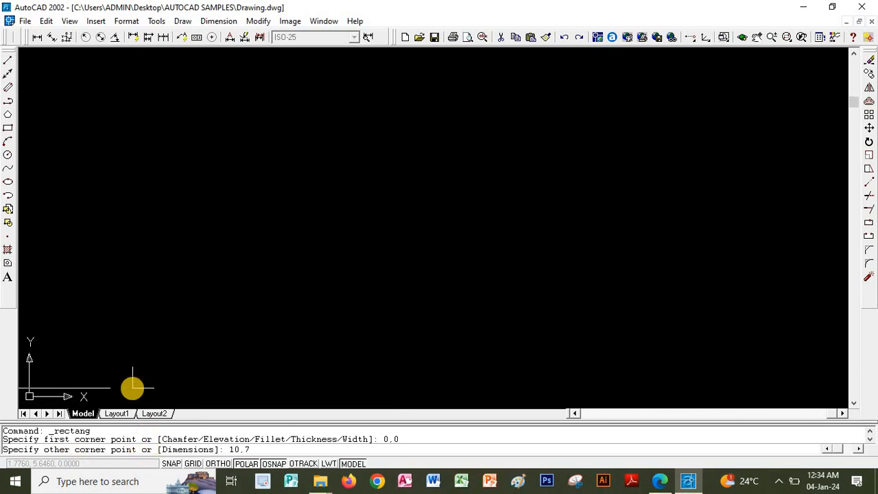
key(Return)
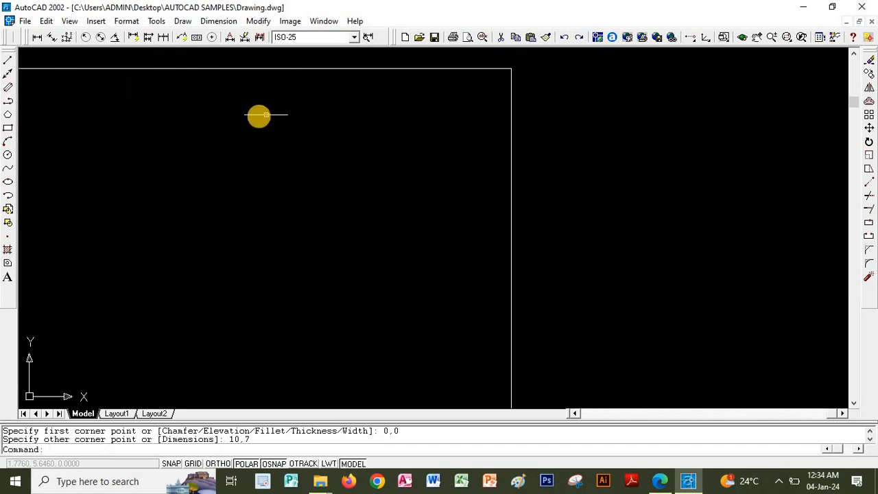
- Consult the reference PDF in the browser and draw the lower horizontal rectangle in AutoCAD from corner 2,1 to corner 6,2
click(757, 41)
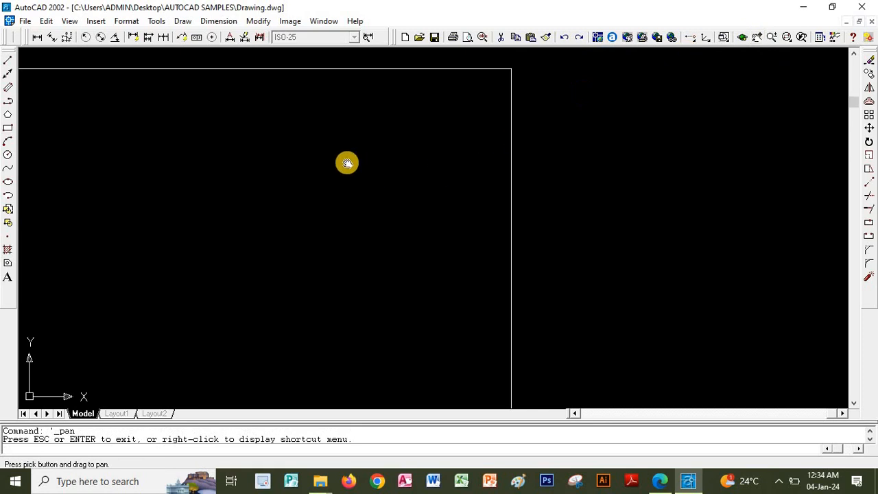
drag(448, 151, 594, 139)
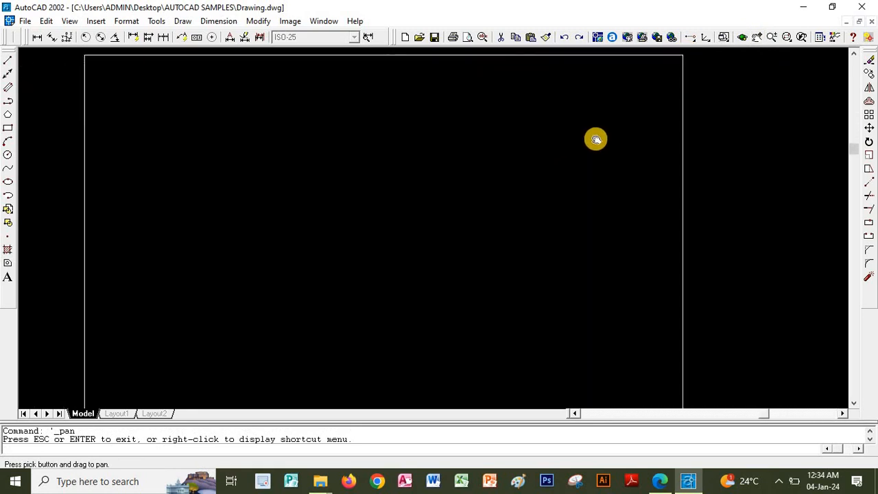
scroll(595, 139, down, 3)
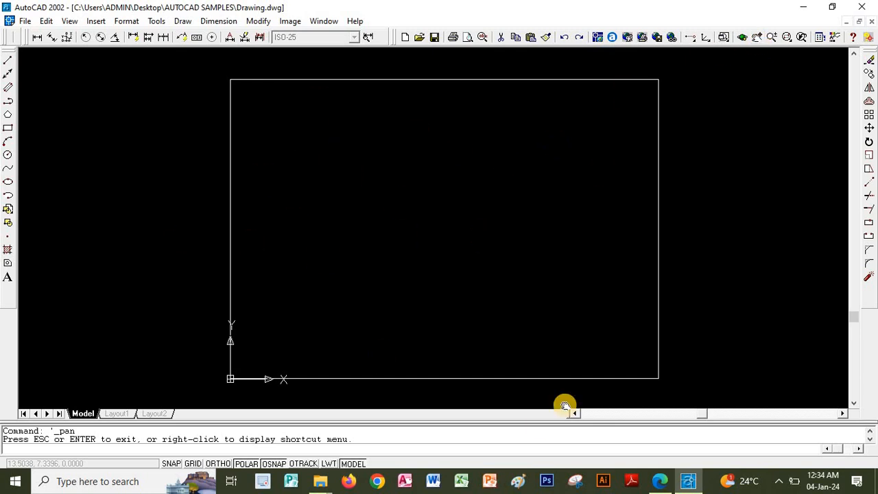
click(664, 482)
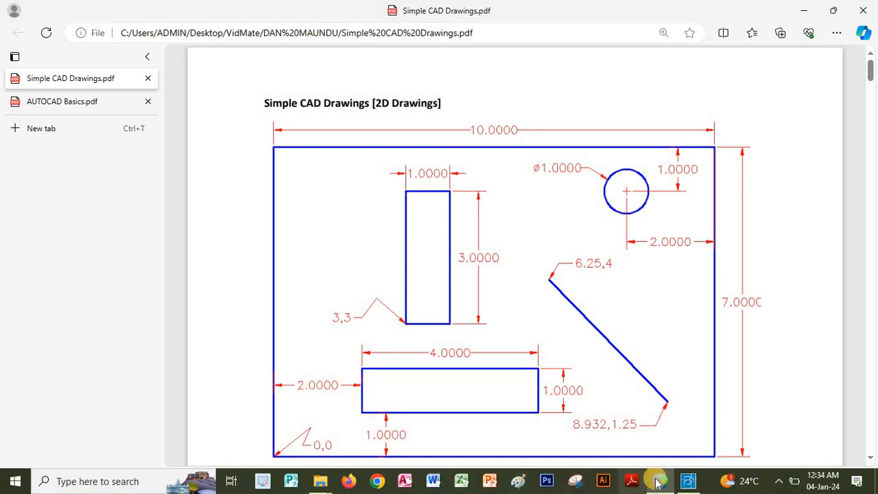
click(689, 481)
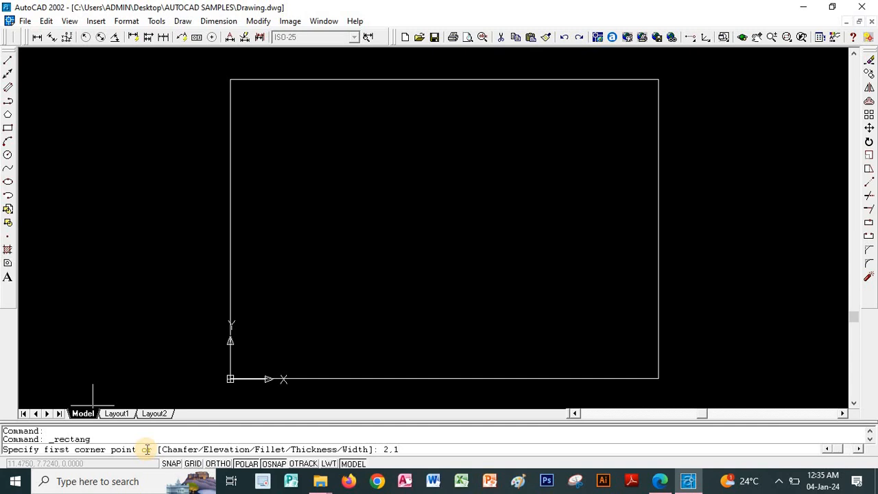
key(Return)
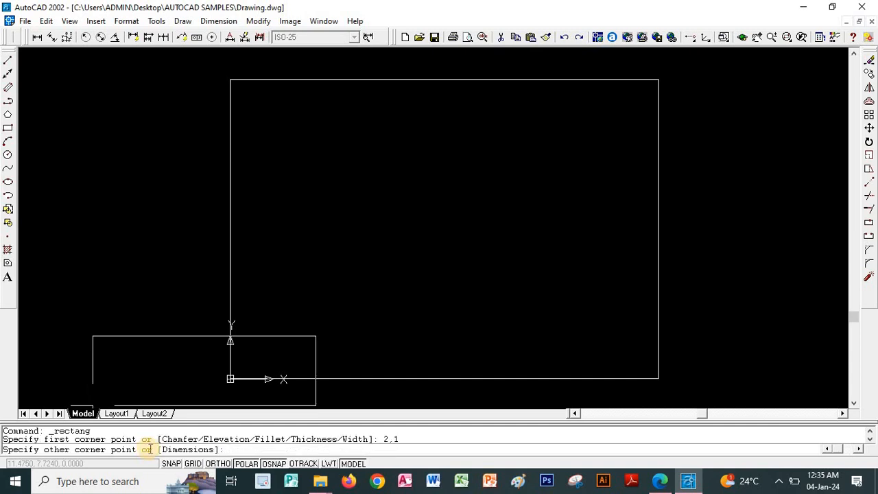
click(659, 481)
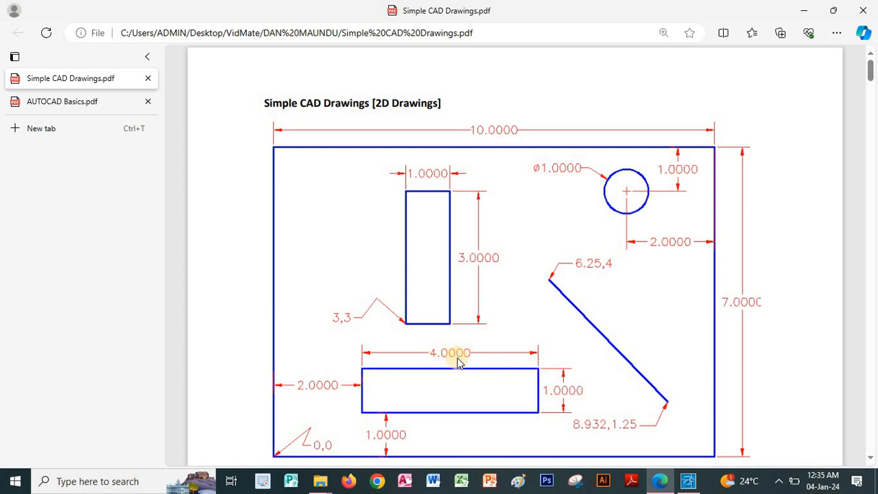
click(688, 481)
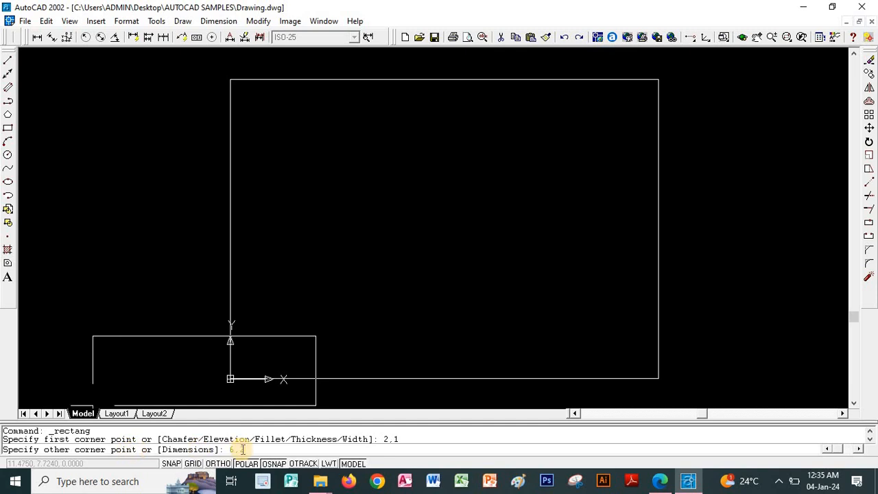
text(2)
key(Return)
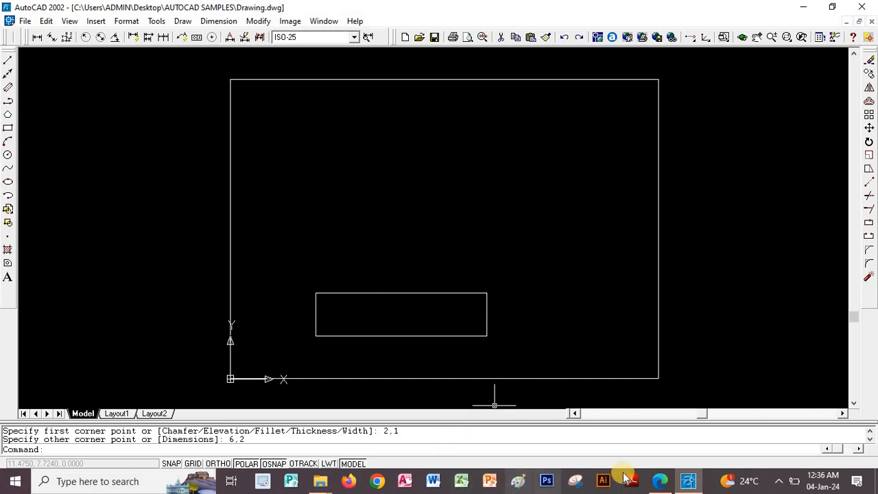
- Consult the reference PDF in the browser and start the vertical rectangle in AutoCAD with its first corner at 3,3, checking the PDF for its size
click(662, 483)
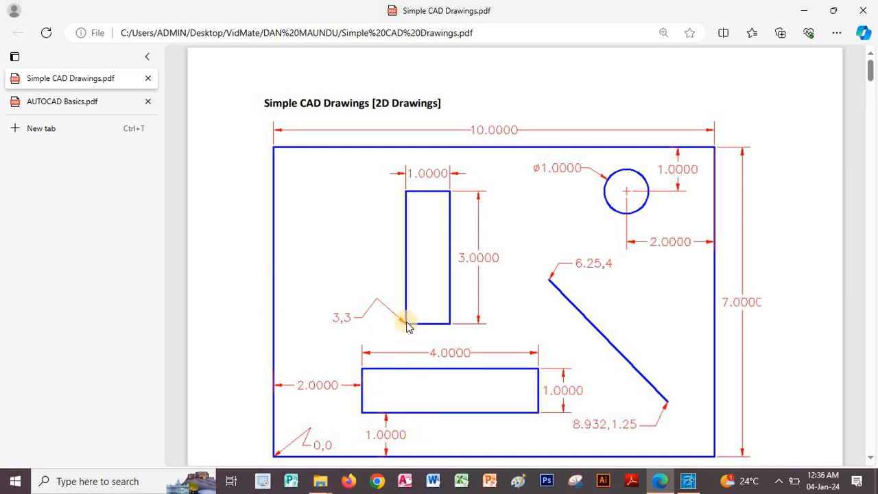
click(684, 483)
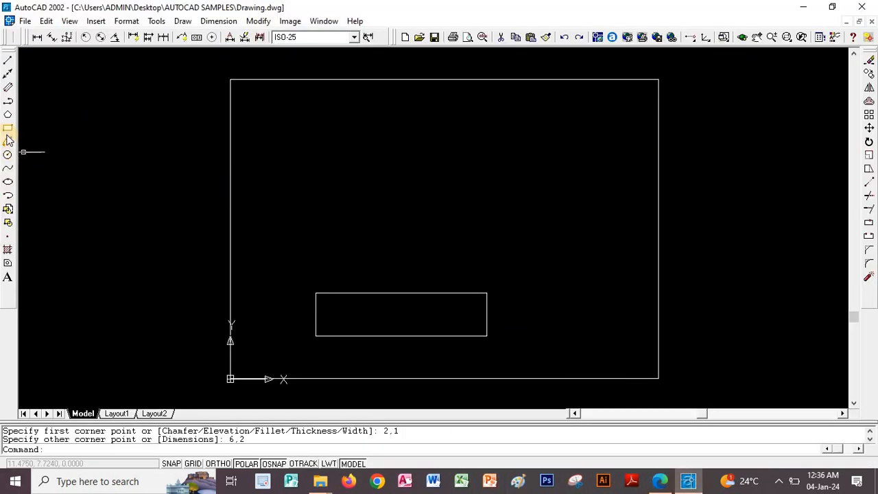
click(8, 130)
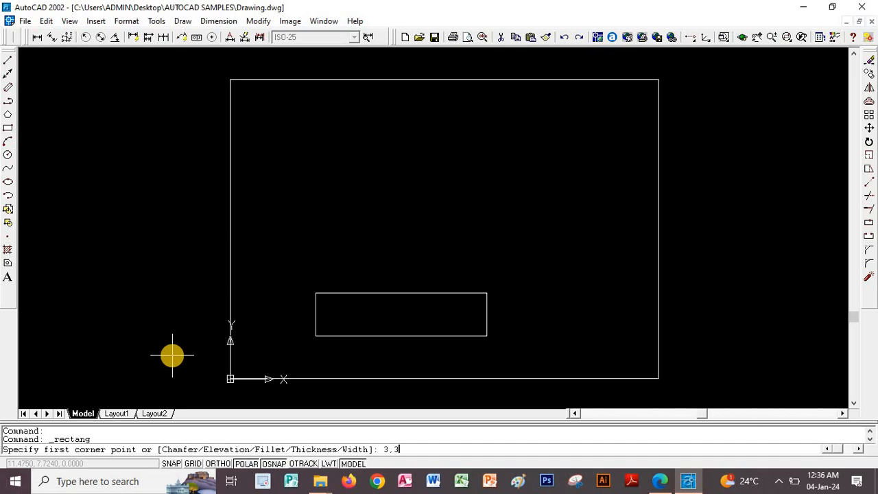
key(Return)
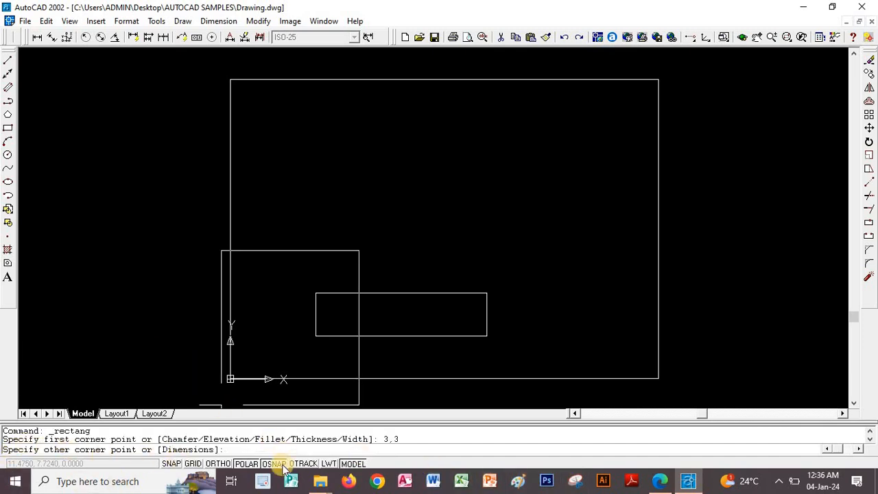
click(659, 483)
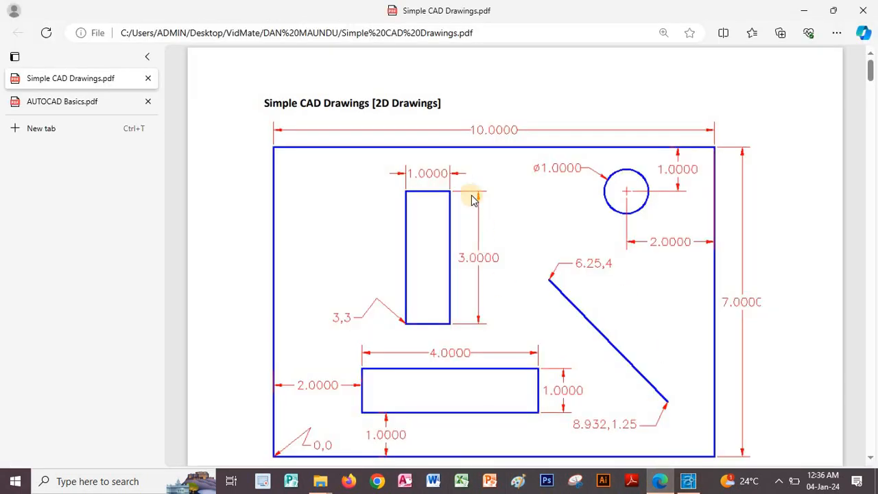
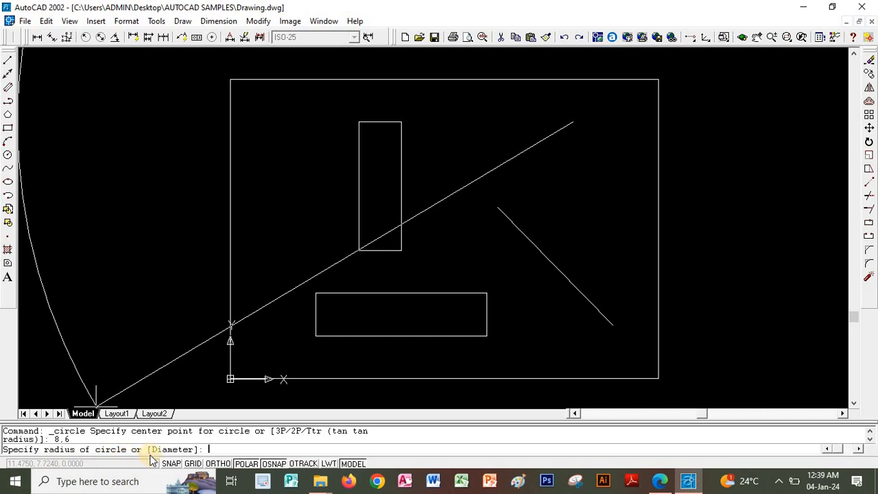
- Check the circle's diameter in the reference PDF in the browser and complete the circle centred at 8,6 in AutoCAD with radius 0.5
click(659, 482)
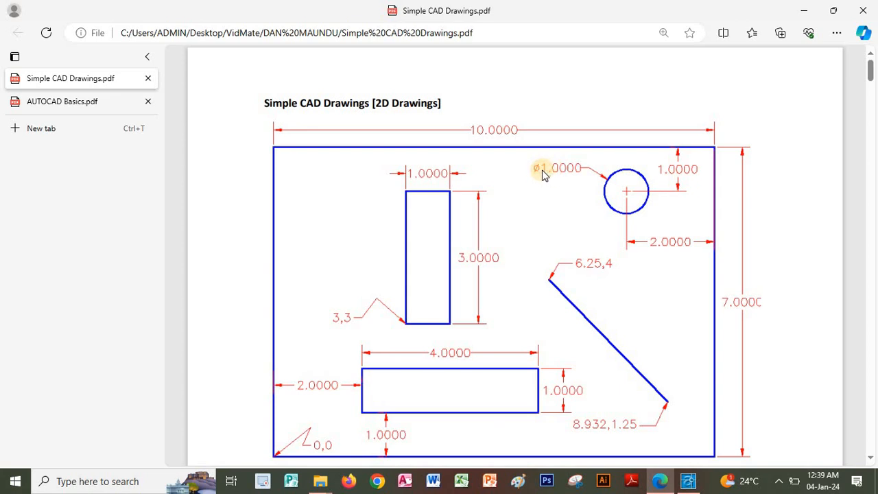
click(689, 481)
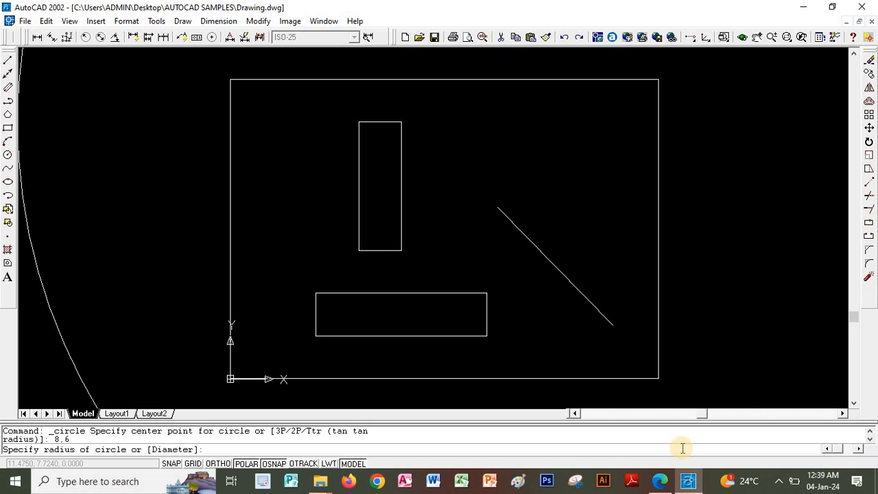
text(0.5)
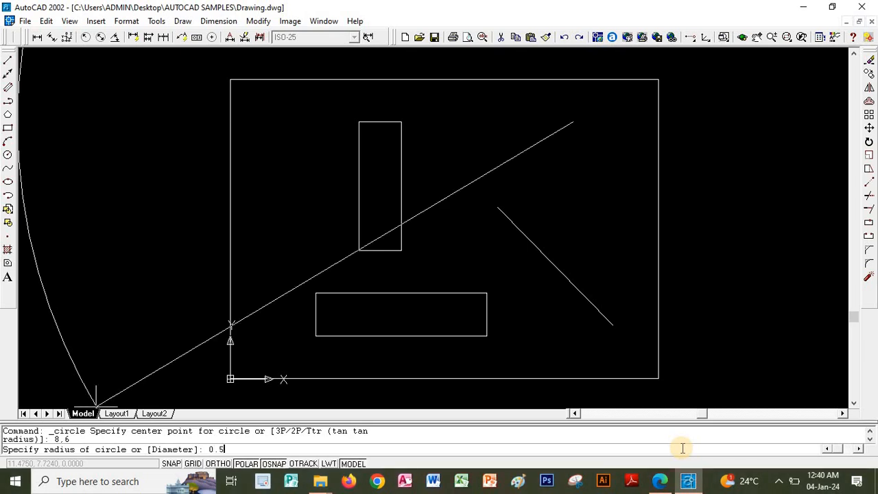
key(Return)
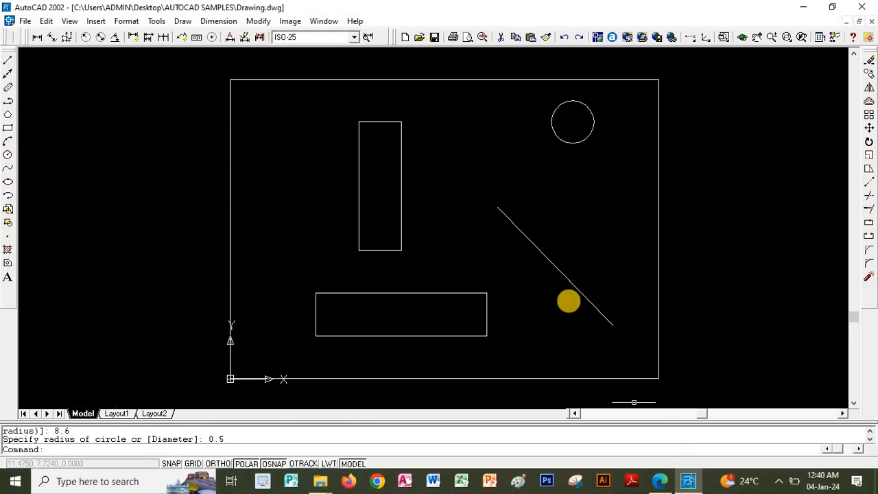
- Consult the dimensions in the reference PDF and add a linear dimension in AutoCAD for the outer rectangle's width, placed above its top edge
click(660, 481)
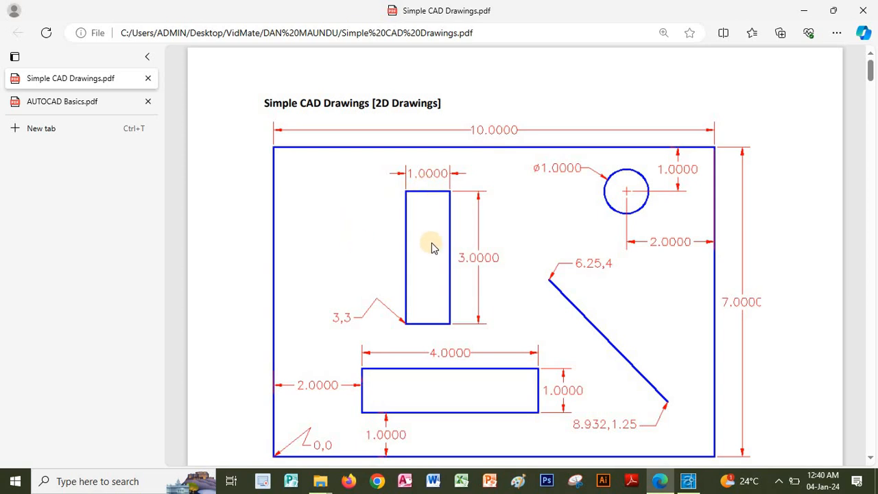
click(688, 481)
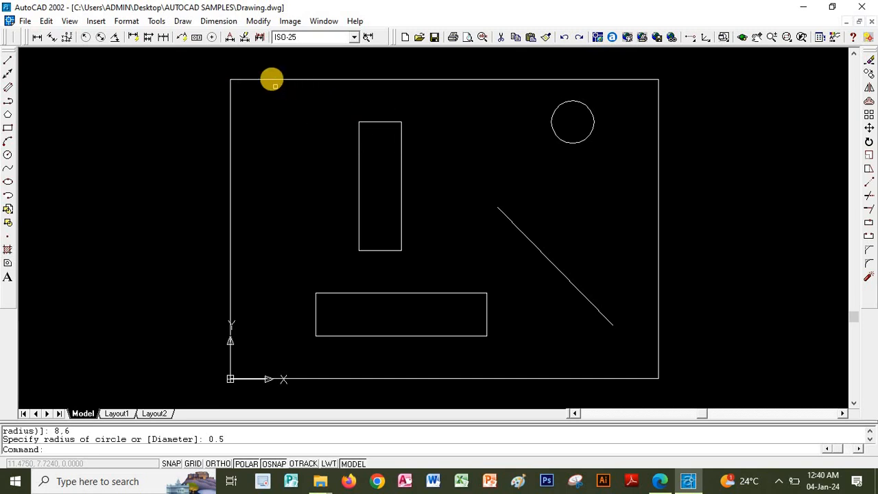
click(220, 21)
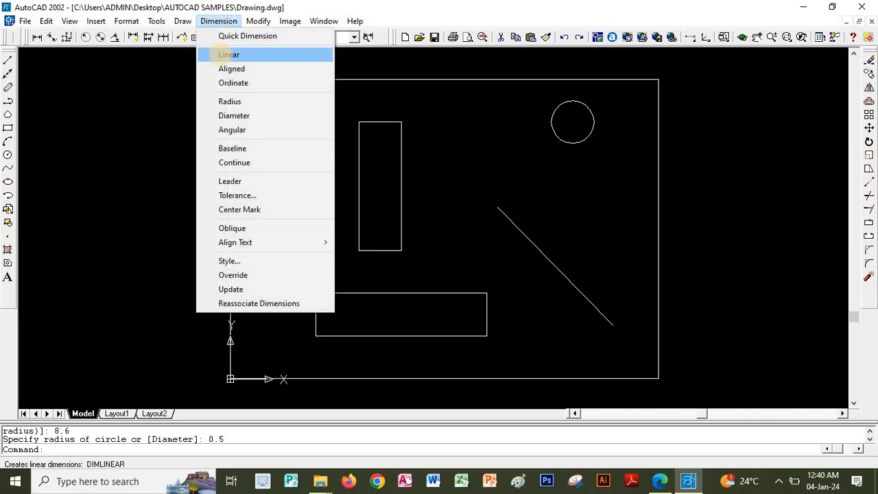
click(228, 54)
click(230, 79)
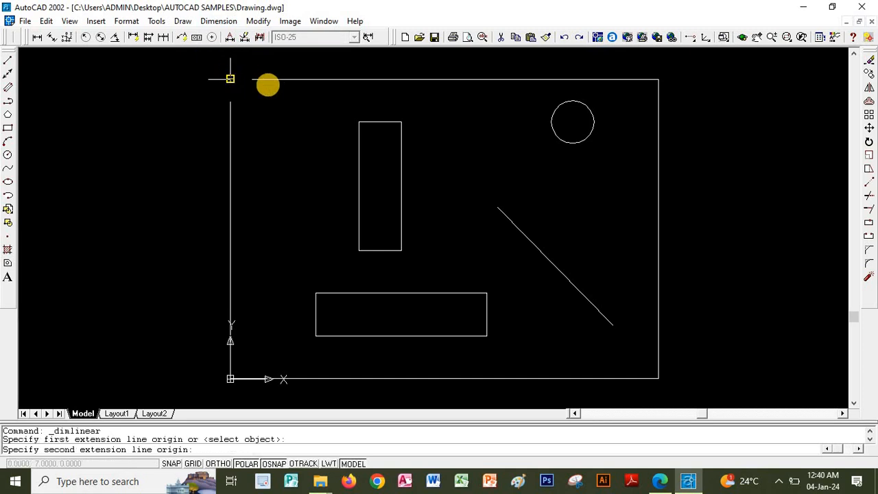
click(659, 79)
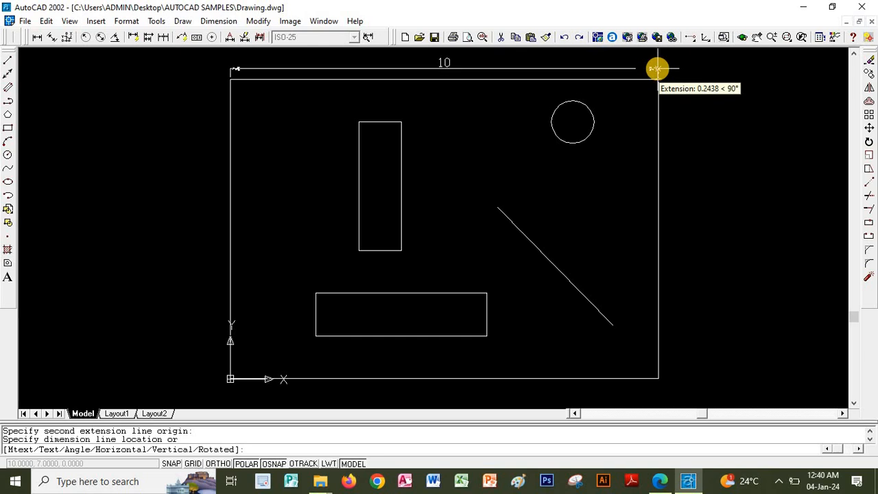
click(656, 68)
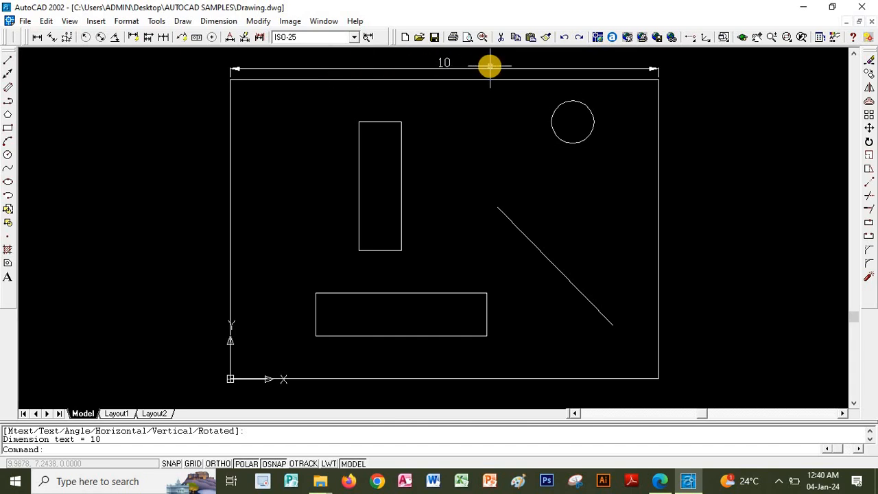
- Add a linear dimension for the outer rectangle's height, placed outside its right edge
click(227, 22)
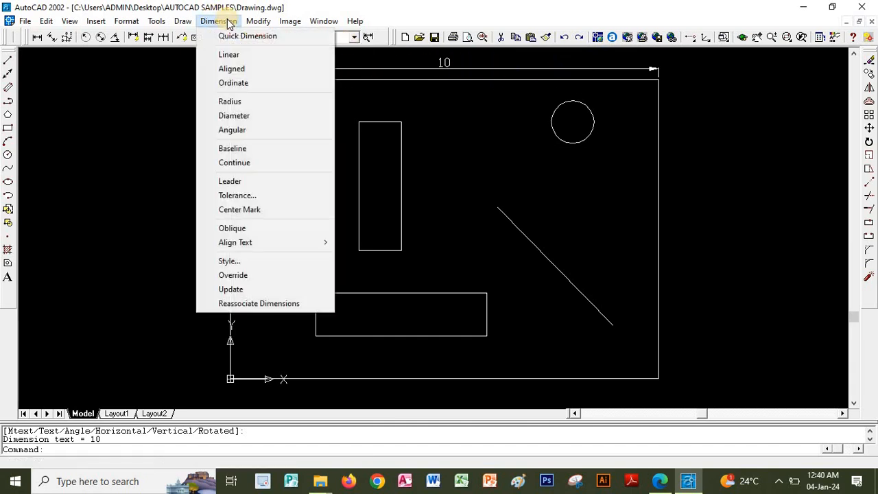
click(229, 54)
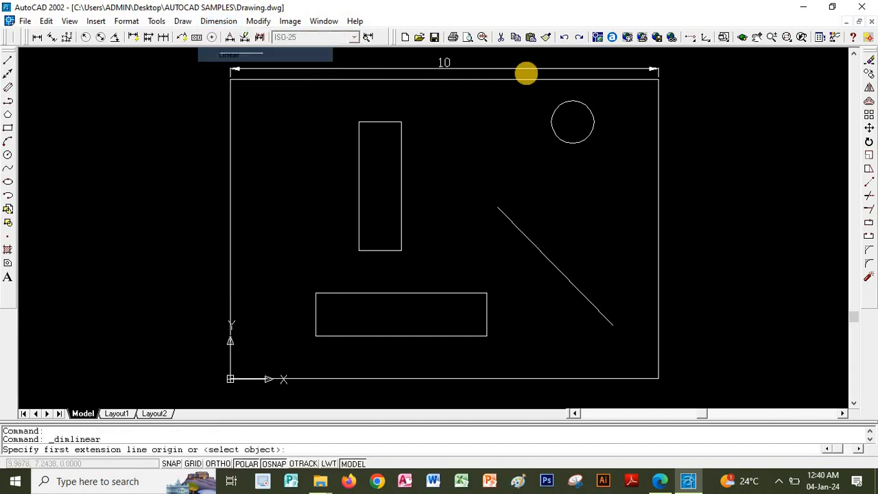
click(658, 80)
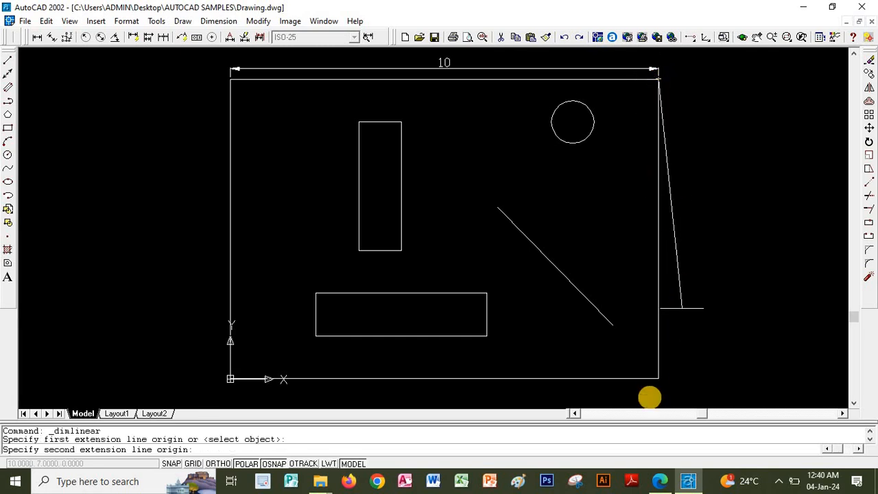
click(659, 379)
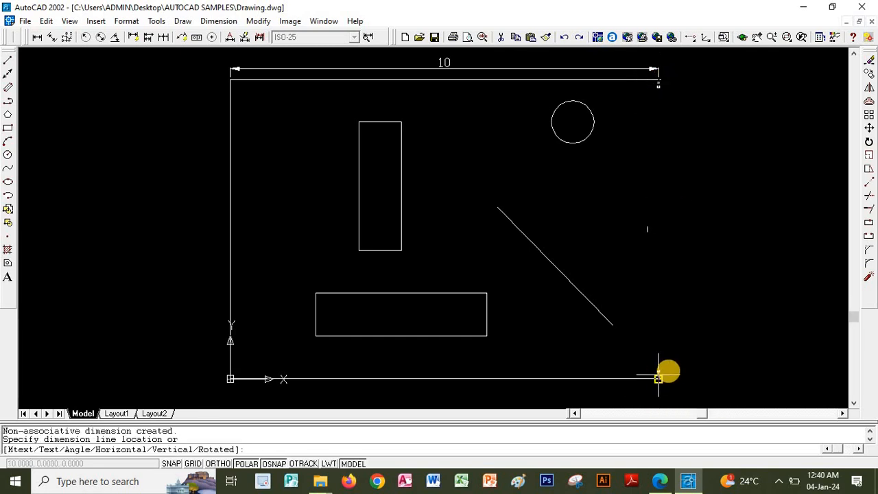
click(687, 361)
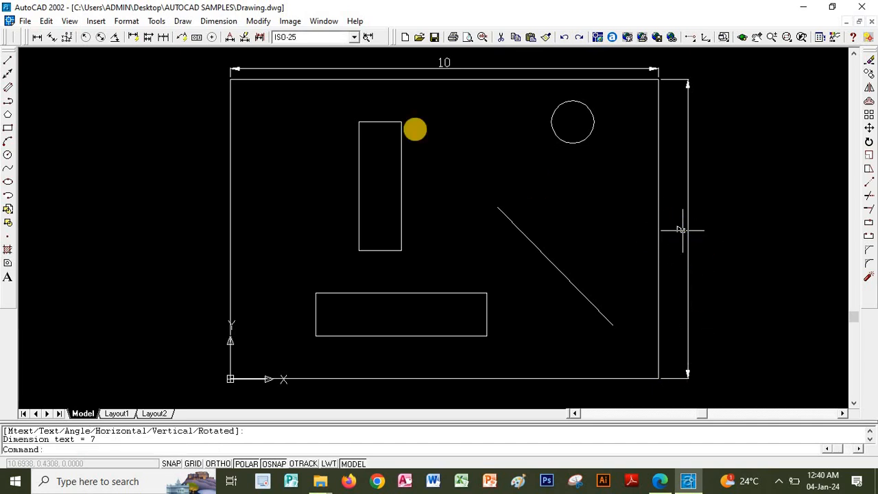
- Add a linear dimension for the vertical inner rectangle's width, placed just above its top edge
click(217, 20)
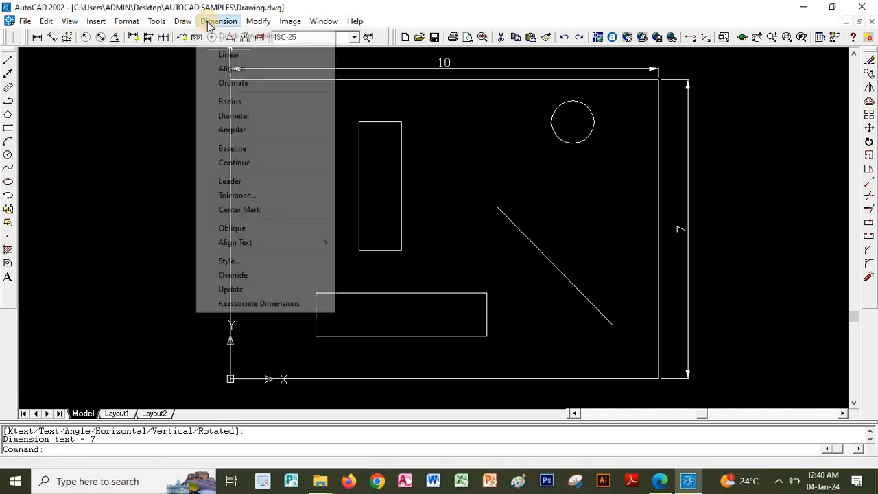
click(241, 54)
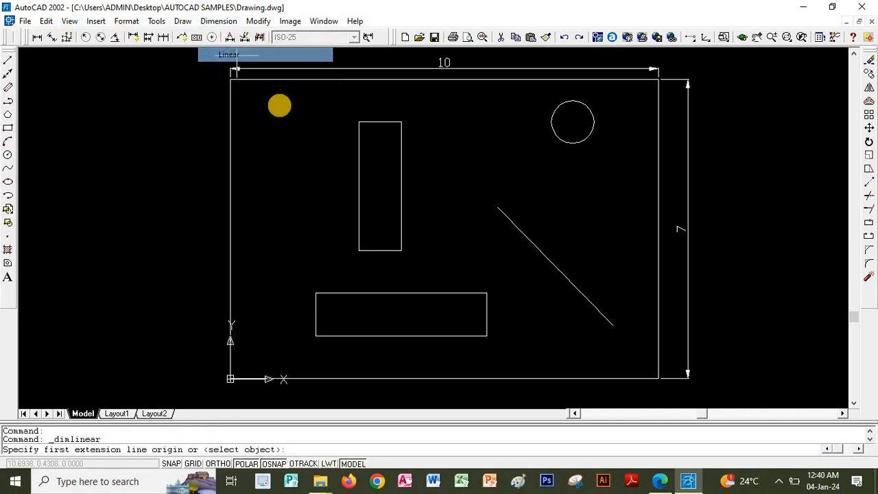
click(358, 121)
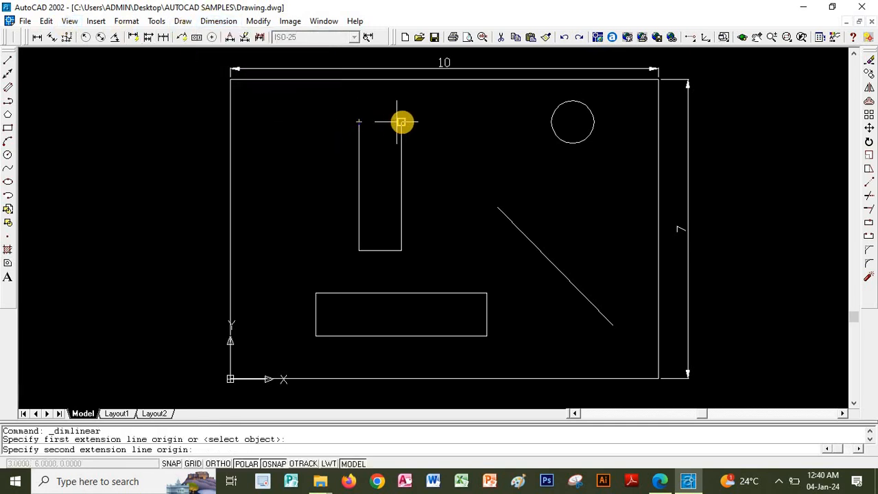
click(401, 121)
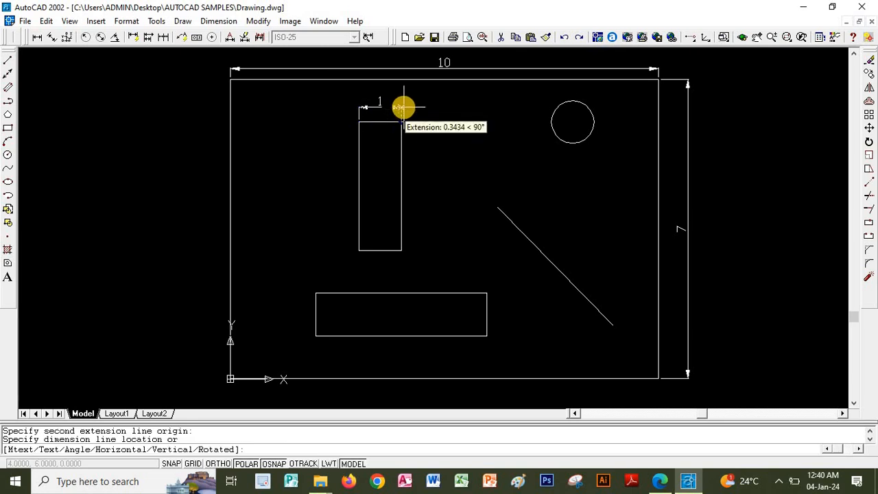
click(403, 107)
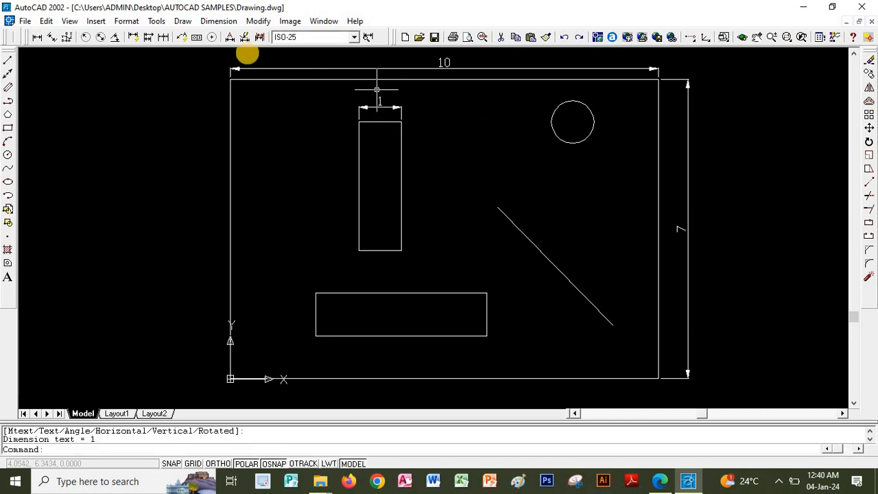
- Add a linear dimension for the vertical inner rectangle's height, placed beside its right edge
click(218, 20)
click(230, 54)
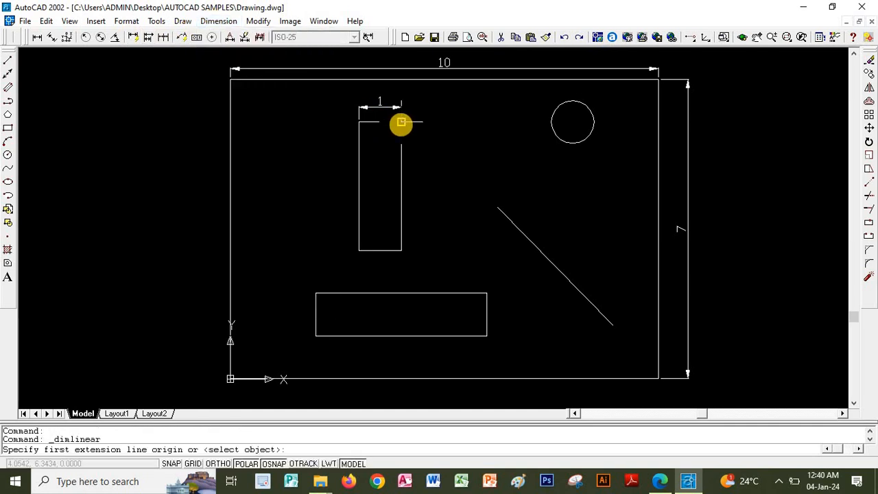
click(401, 122)
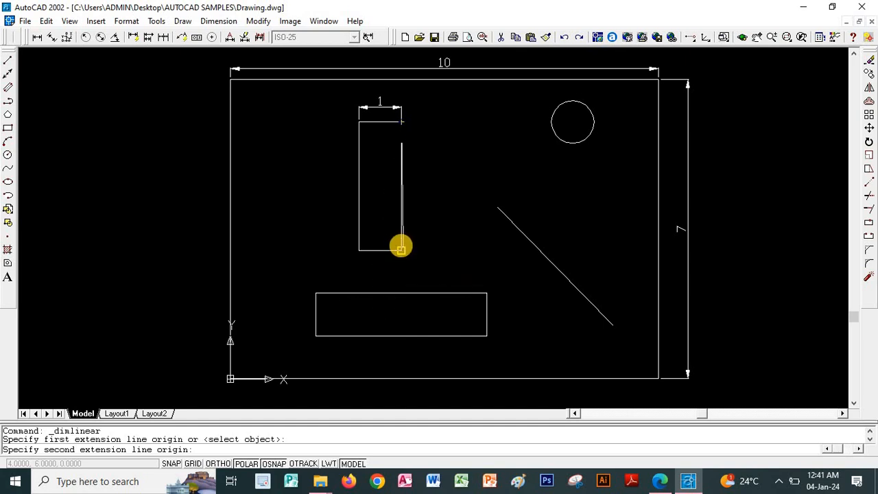
click(400, 250)
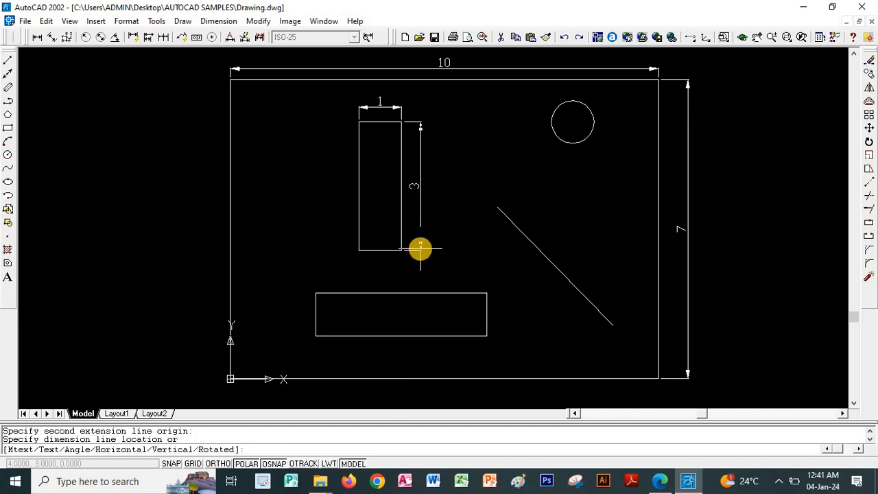
click(422, 250)
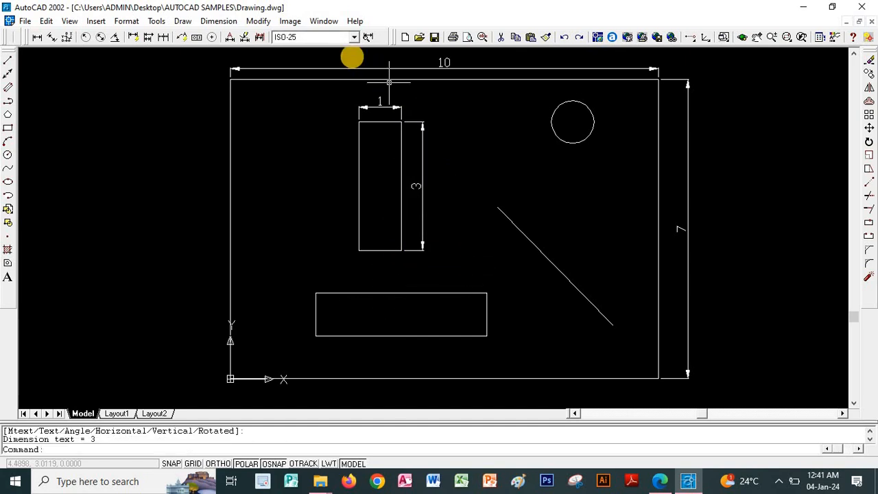
- Add a diameter dimension to the circle, with its text placed to the upper left of the circle
click(218, 22)
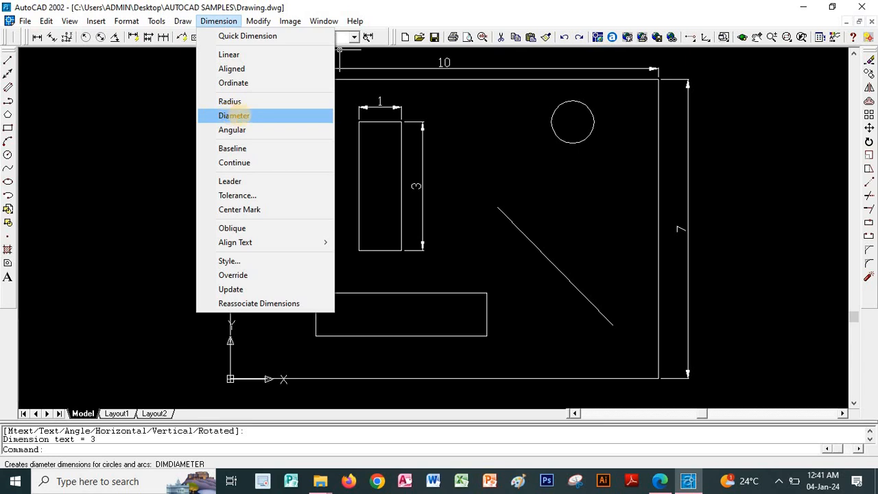
click(232, 117)
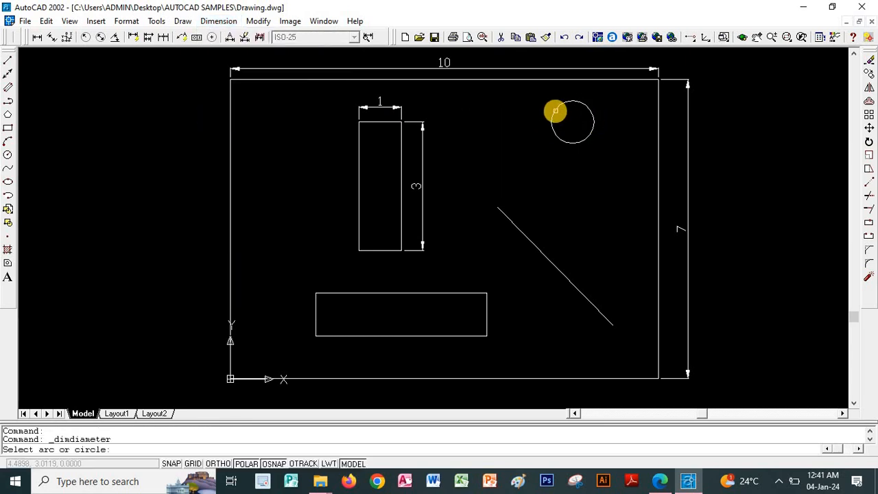
click(555, 112)
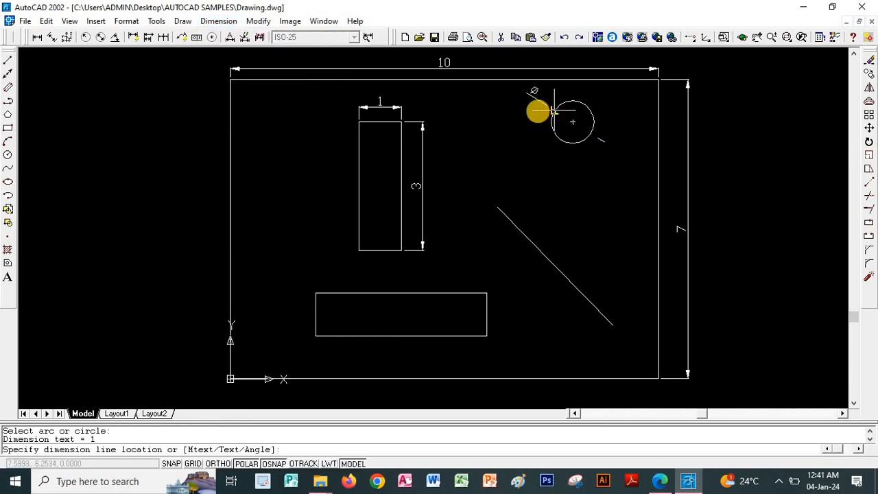
click(509, 102)
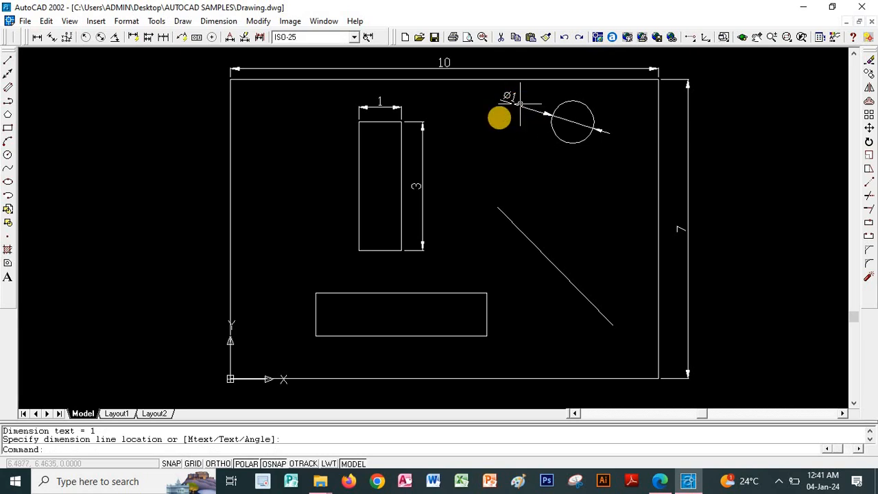
- Add a linear dimension for the horizontal inner rectangle's width, placed just above its top edge
click(213, 22)
click(228, 55)
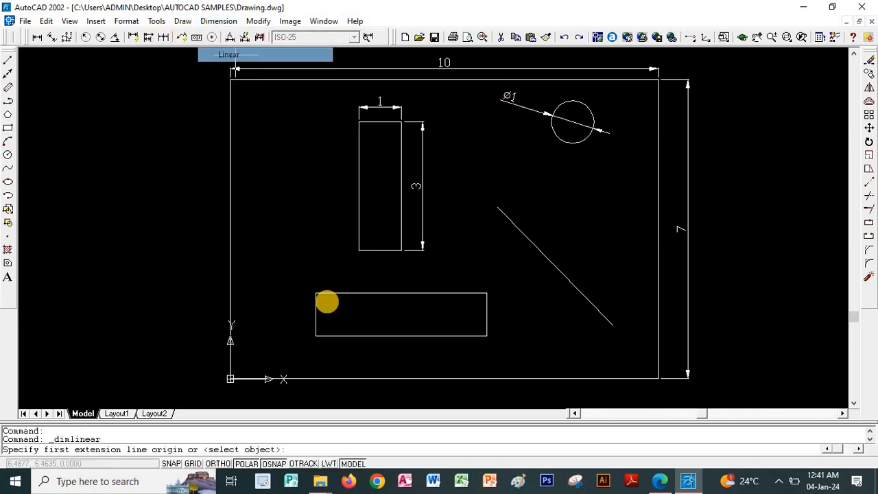
click(316, 293)
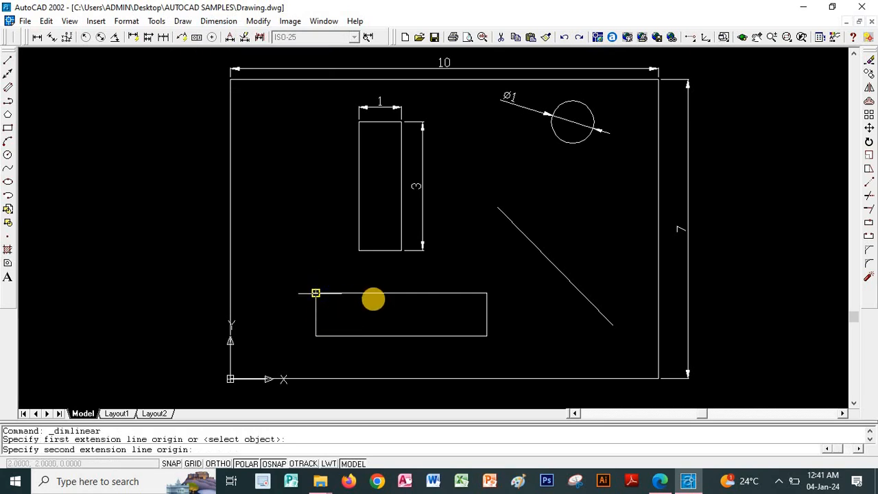
click(487, 293)
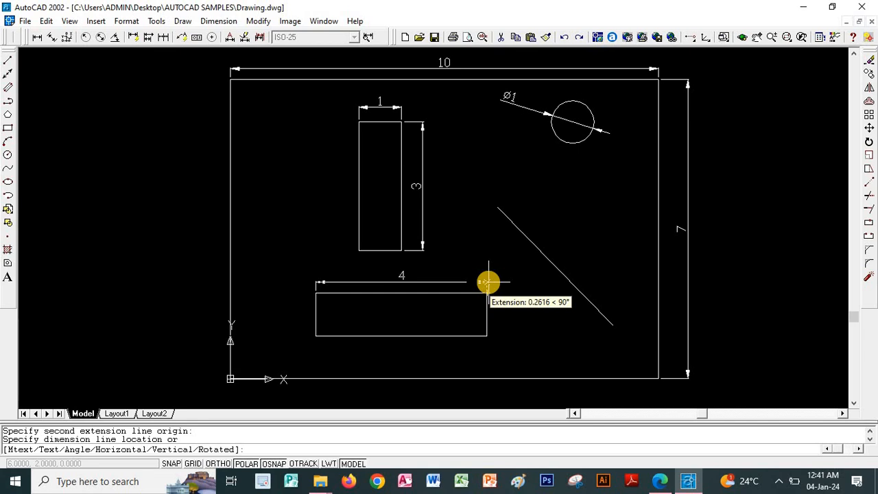
click(488, 282)
- Add a linear dimension for the horizontal inner rectangle's height, placed just outside its right edge
click(229, 21)
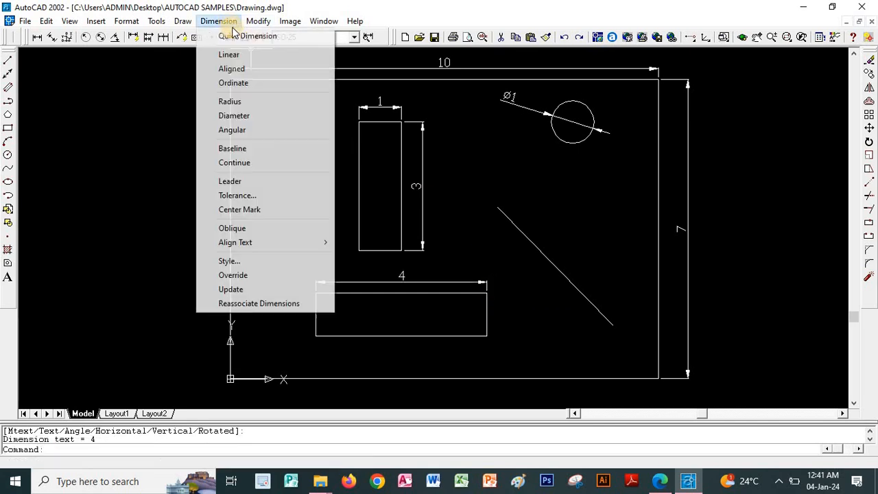
click(230, 54)
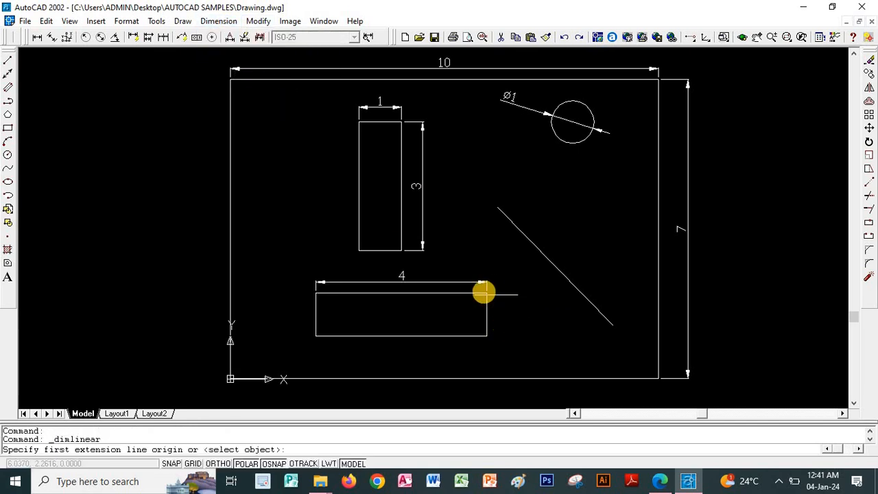
click(487, 293)
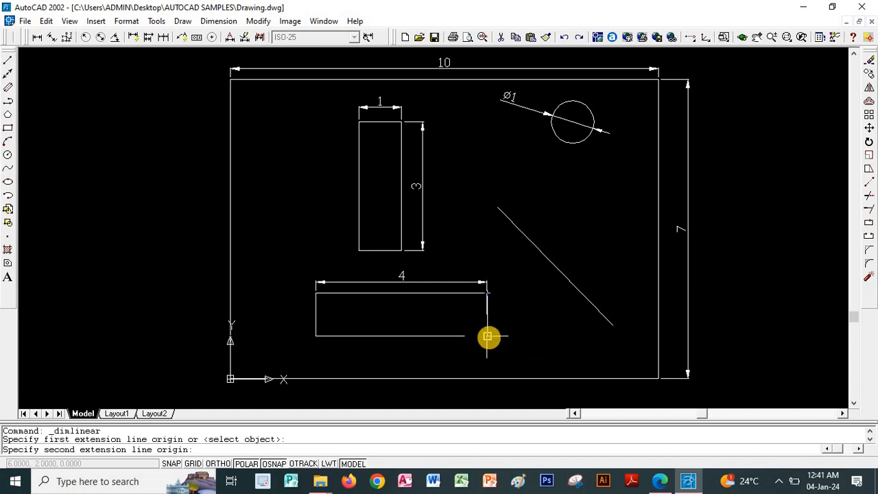
click(487, 336)
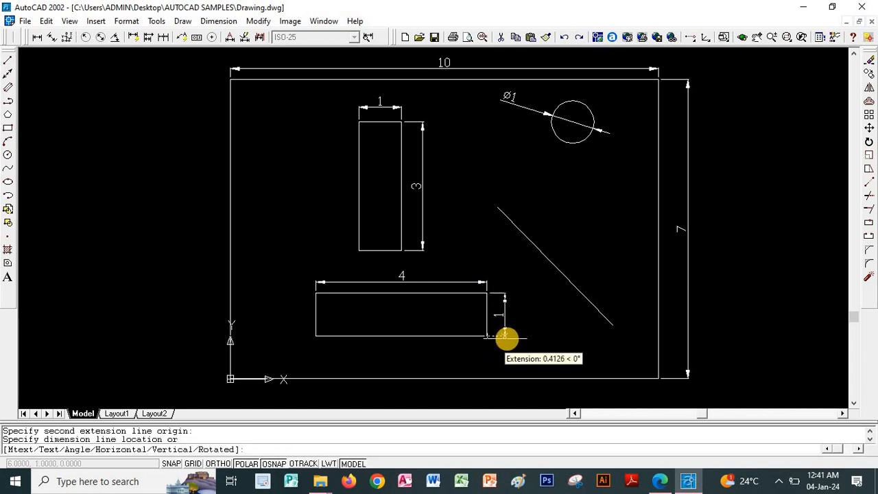
click(508, 339)
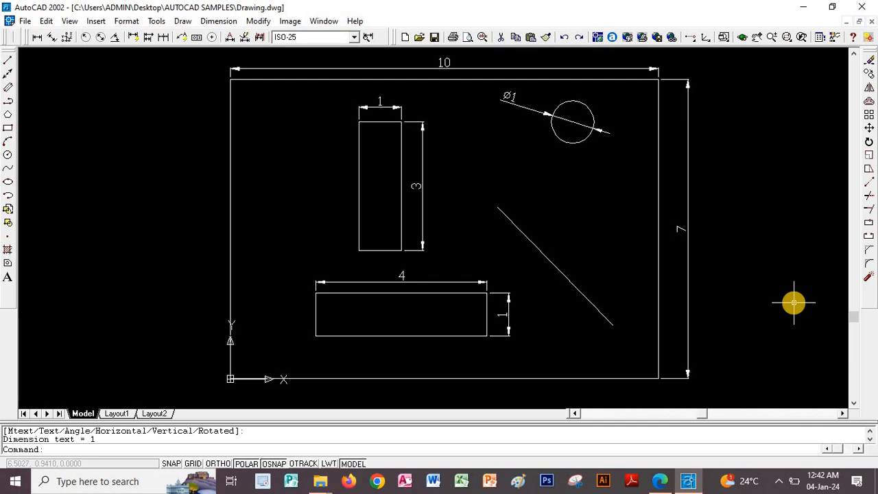
key(Escape)
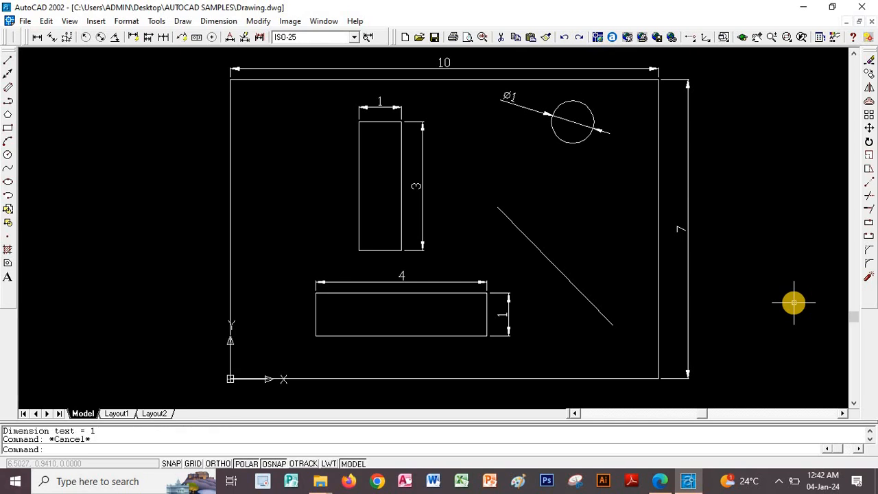
click(263, 484)
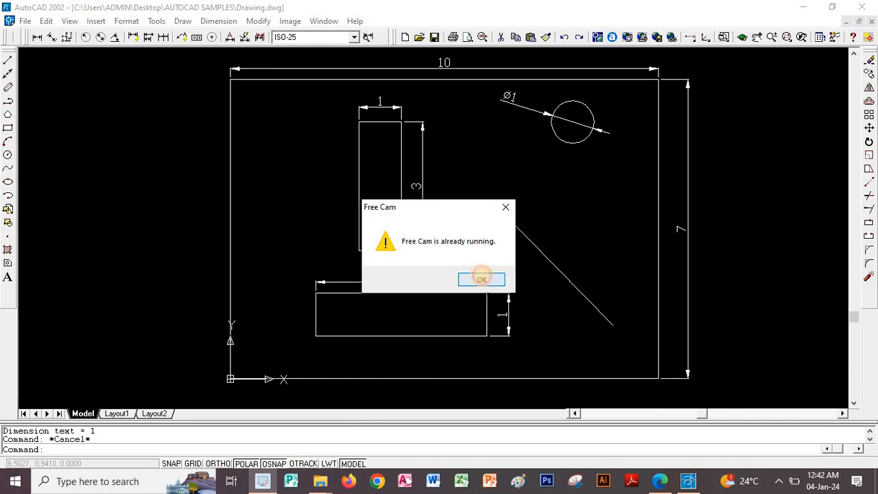
click(482, 279)
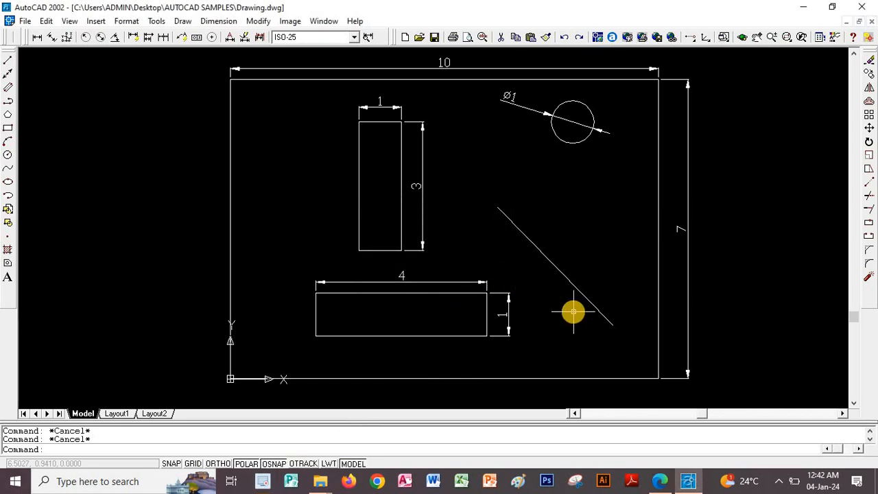
click(266, 484)
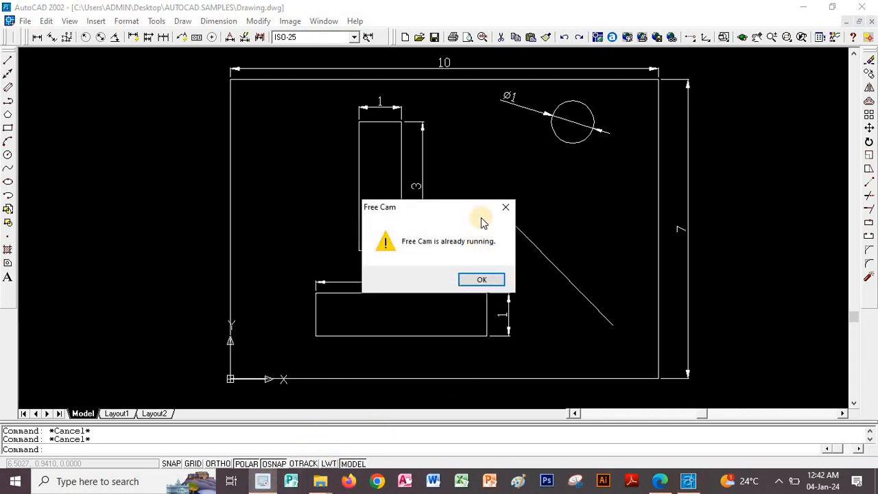
click(505, 208)
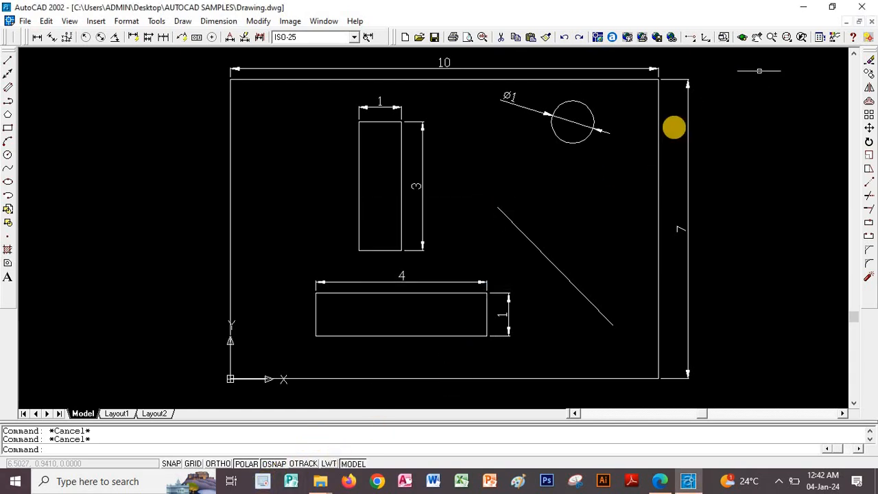
- Close AutoCAD and save the changes to Drawing.dwg
click(866, 7)
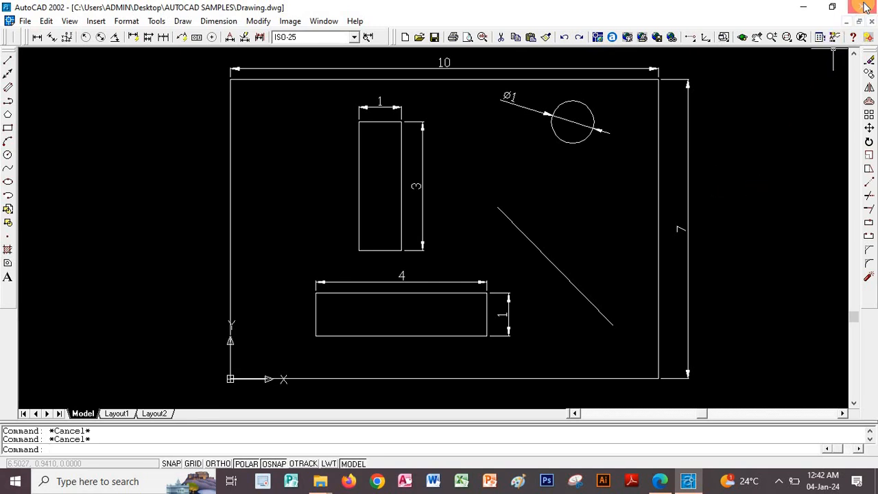
click(416, 269)
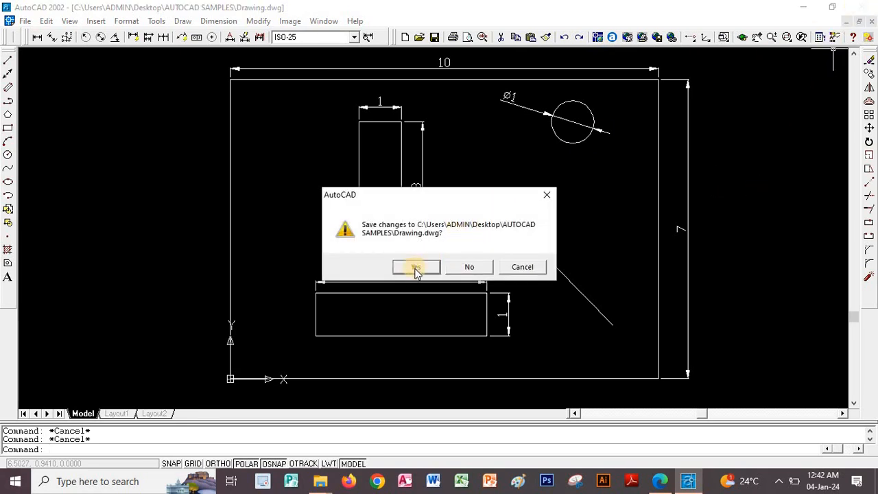